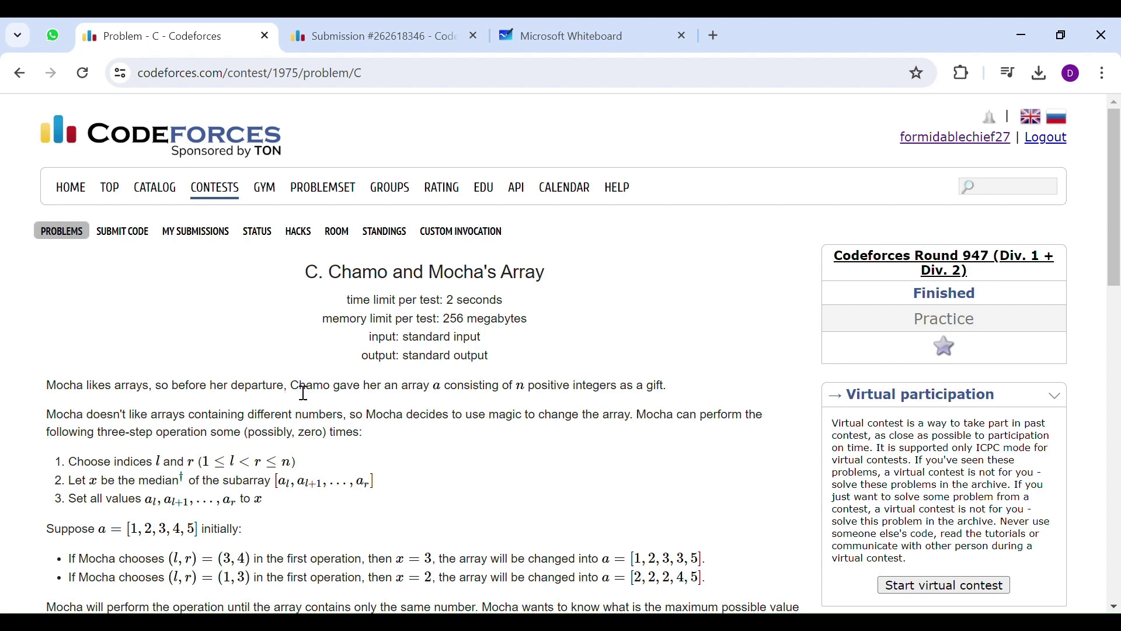
Highlight the first operation step in the problem statement and scroll through the example
scroll(298, 387, "down", 1)
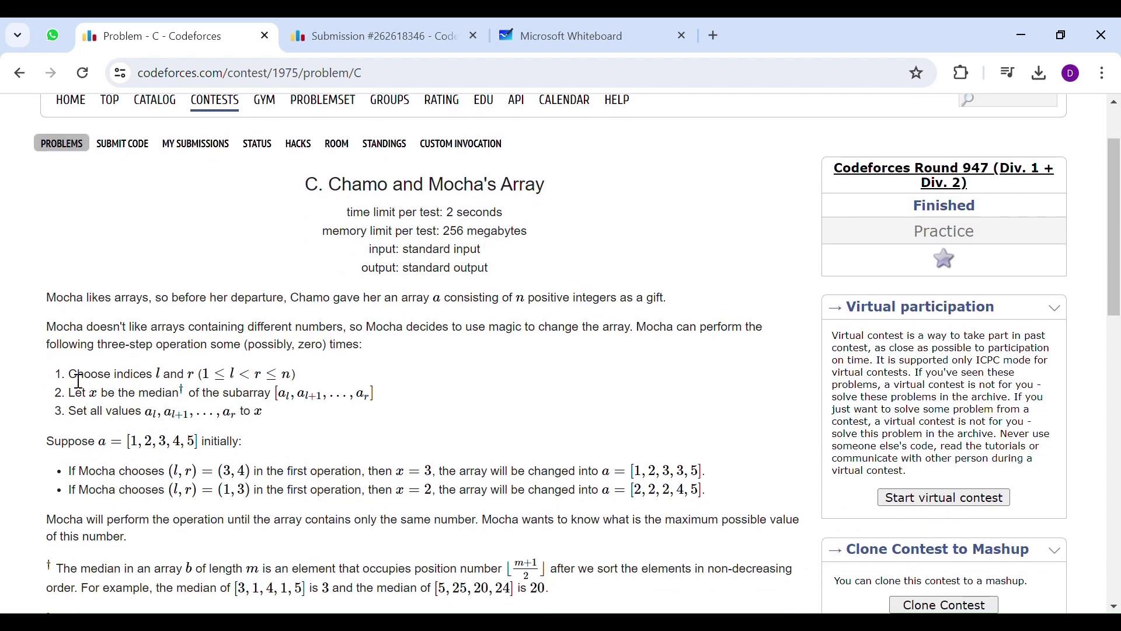
left_click_drag(70, 376, 310, 377)
left_click(309, 376)
scroll(253, 358, "down", 9)
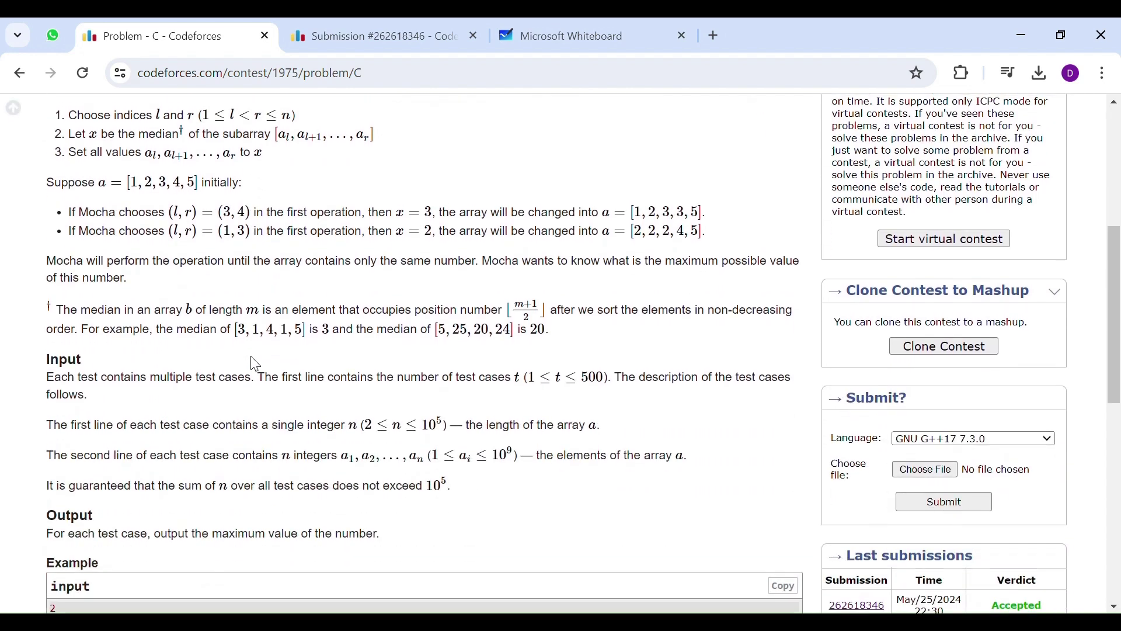
left_click(124, 431)
scroll(146, 412, "up", 7)
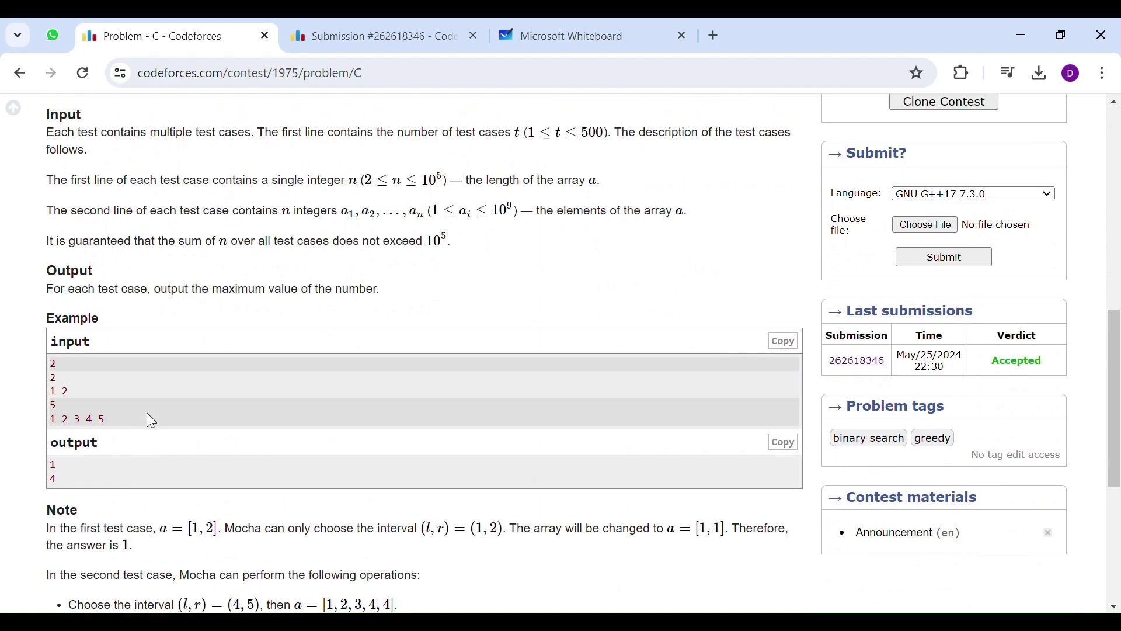
Write an adjacent pair 44 in black pen on the Whiteboard canvas
left_click(568, 38)
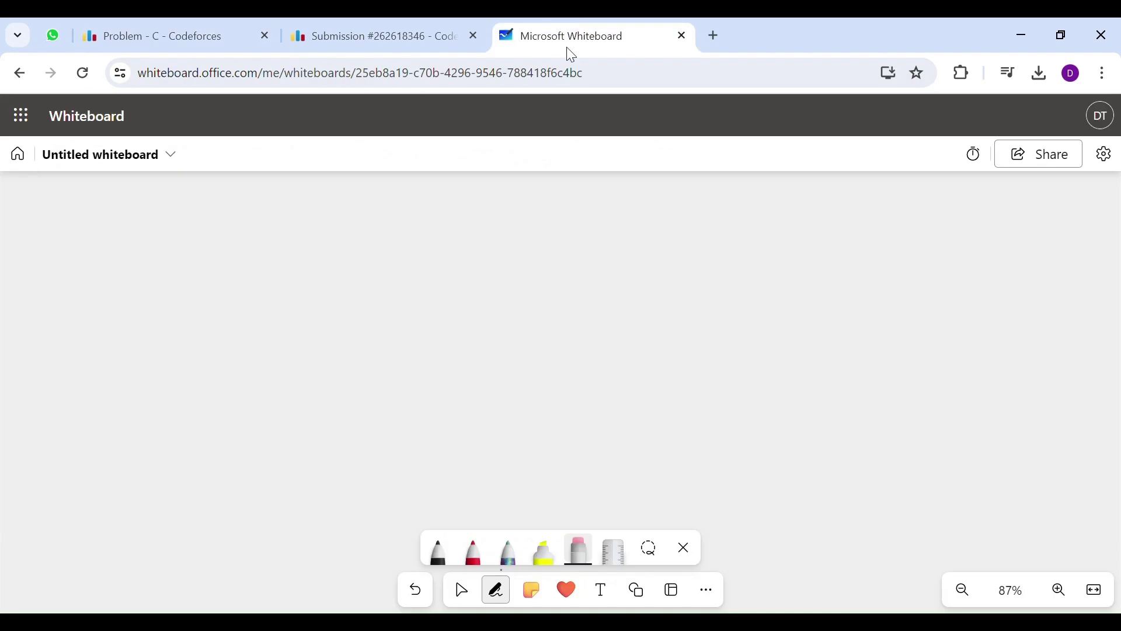
left_click(439, 551)
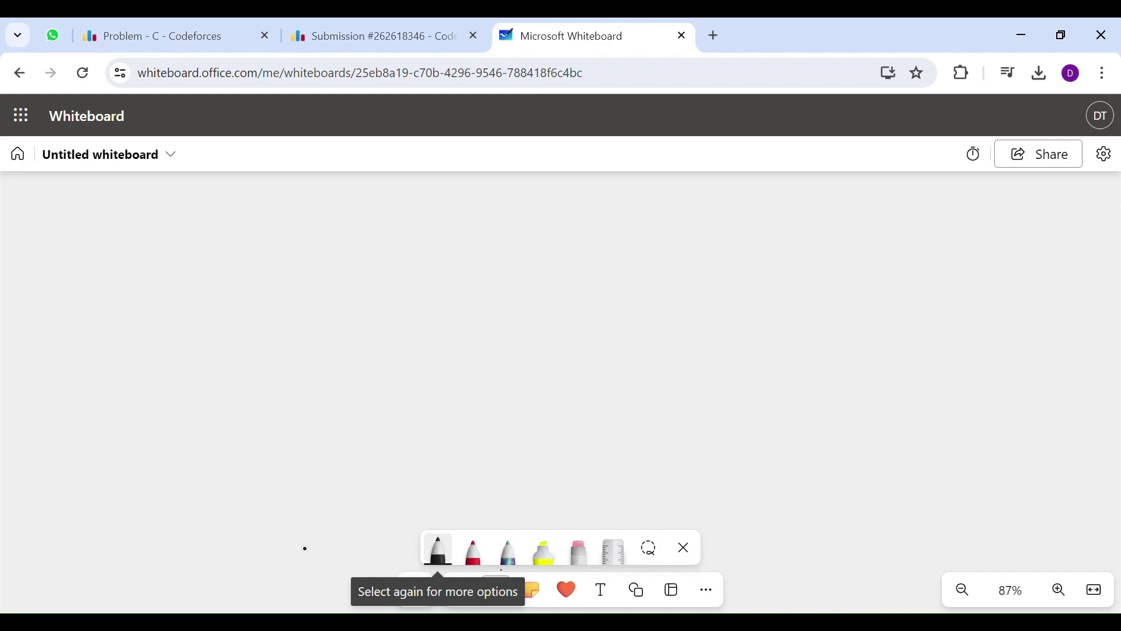
mouse_move(493, 271)
left_mouse_down()
mouse_move(481, 351)
mouse_move(549, 345)
left_mouse_up()
left_click_drag(530, 318, 541, 425)
mouse_move(592, 267)
left_mouse_down()
mouse_move(587, 337)
mouse_move(628, 338)
left_mouse_up()
left_click_drag(618, 308, 625, 409)
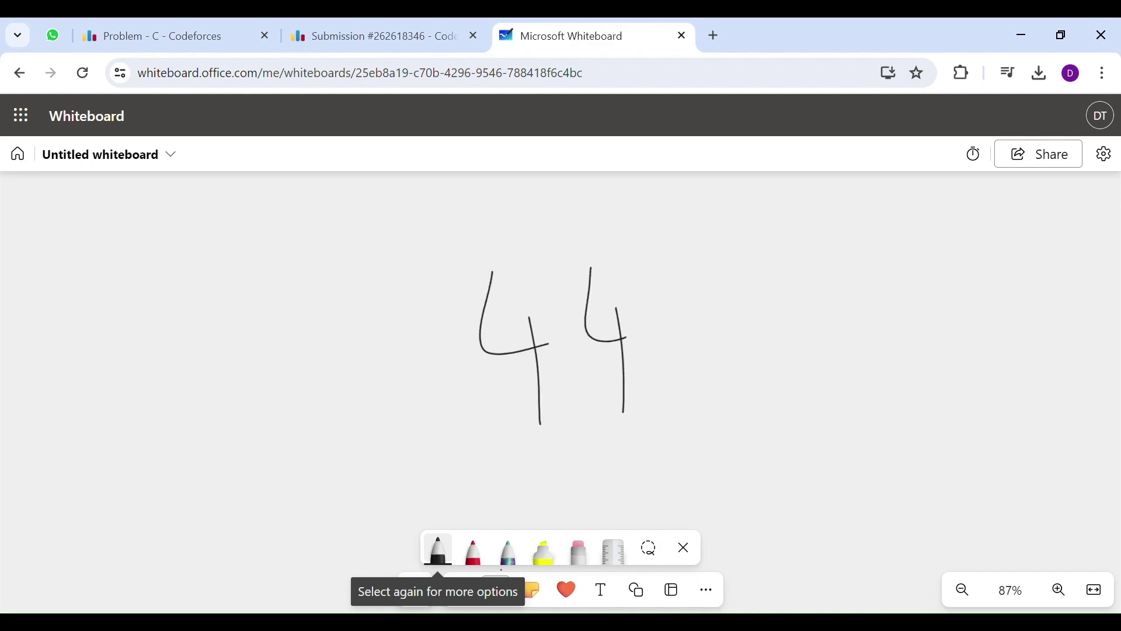
Add vertical strokes on both sides of the 44 as the other array elements
left_click_drag(705, 286, 703, 422)
left_click_drag(777, 285, 769, 431)
left_click_drag(856, 286, 856, 434)
left_click_drag(949, 298, 947, 449)
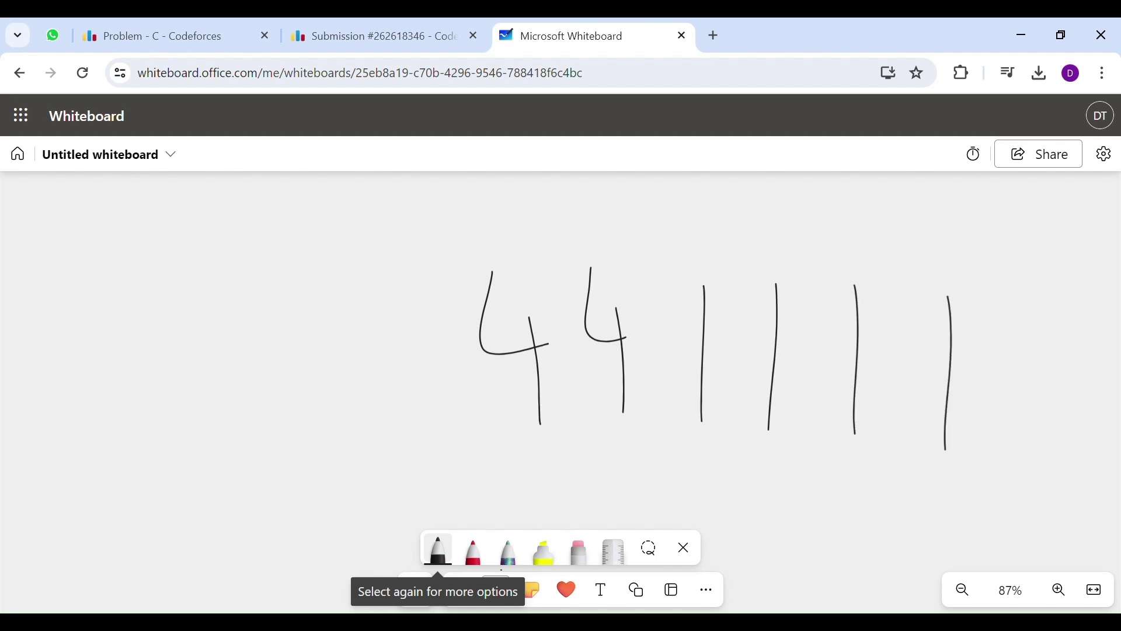
left_click_drag(1051, 289, 1050, 436)
left_click_drag(1111, 290, 1103, 420)
left_click_drag(985, 296, 979, 438)
left_click_drag(884, 300, 879, 433)
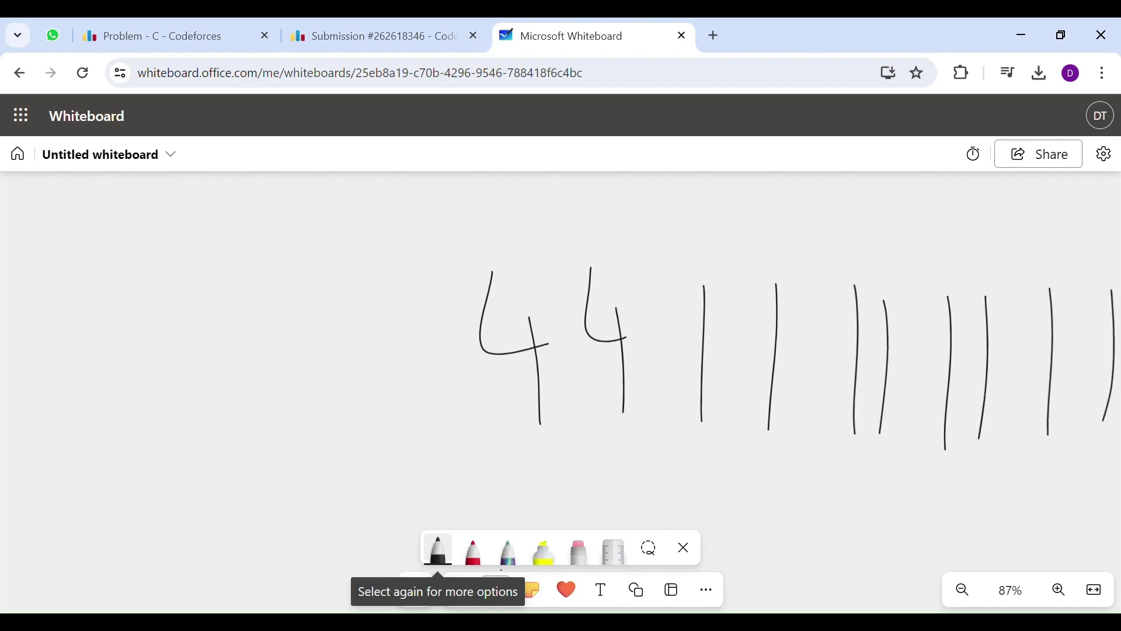
left_click_drag(382, 304, 383, 408)
left_click_drag(300, 320, 292, 450)
left_click_drag(239, 304, 222, 439)
left_click_drag(157, 310, 142, 425)
left_click_drag(94, 325, 74, 464)
left_click_drag(48, 306, 42, 407)
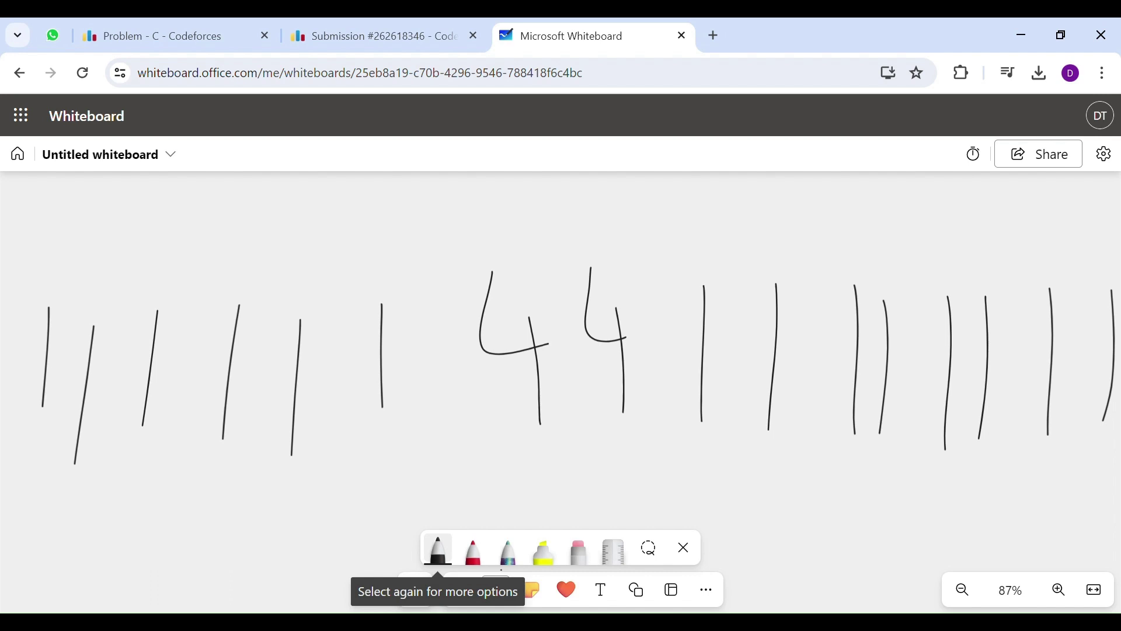
Circle the 44 pair and box two overlapping triples, writing an extra 4 in each
mouse_move(629, 234)
left_mouse_down()
mouse_move(433, 257)
mouse_move(587, 214)
left_mouse_up()
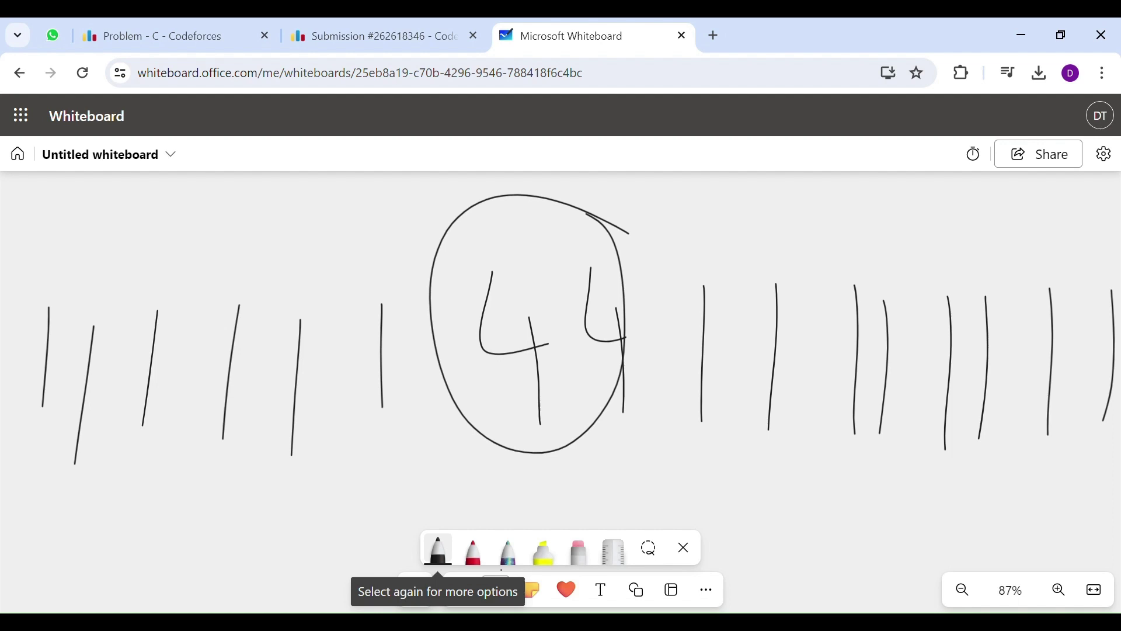
mouse_move(485, 454)
left_mouse_down()
mouse_move(741, 362)
mouse_move(453, 208)
mouse_move(469, 490)
mouse_move(533, 474)
left_mouse_up()
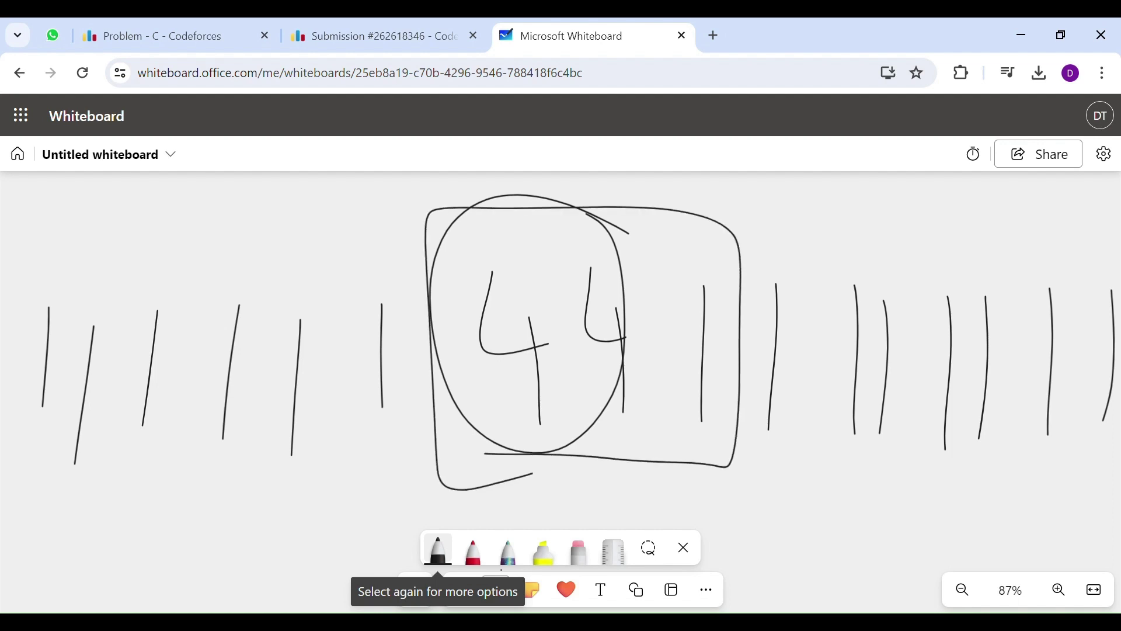
left_click_drag(662, 279, 717, 368)
left_click_drag(709, 280, 706, 419)
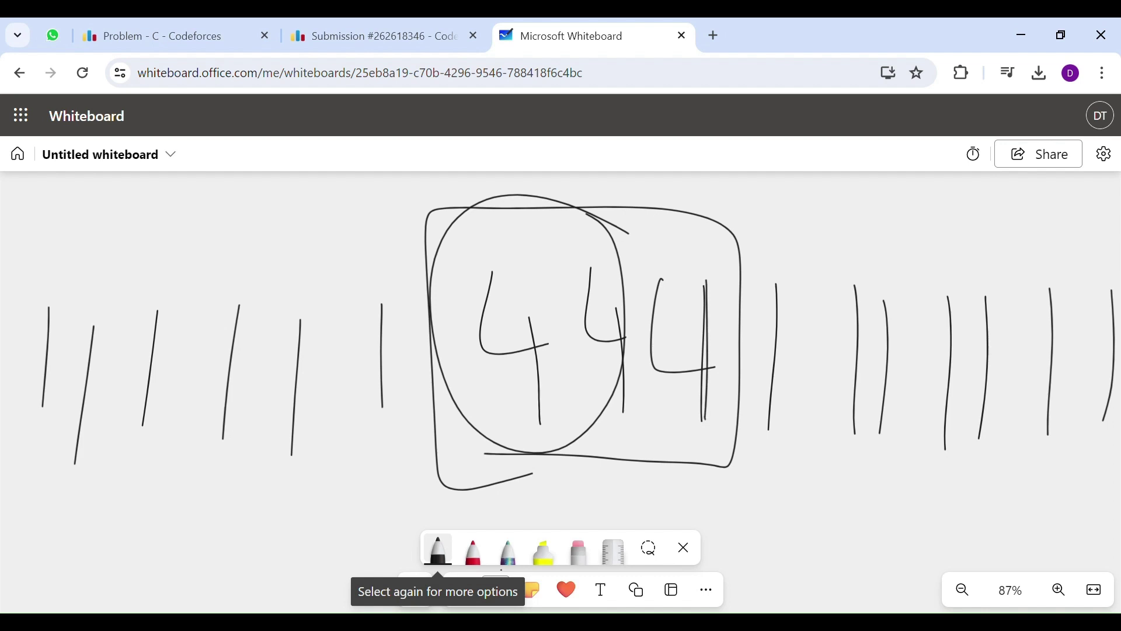
mouse_move(812, 234)
left_mouse_down()
mouse_move(582, 223)
mouse_move(775, 468)
mouse_move(832, 233)
left_mouse_up()
mouse_move(751, 288)
left_mouse_down()
mouse_move(743, 352)
mouse_move(791, 363)
left_mouse_up()
left_click_drag(775, 308, 769, 432)
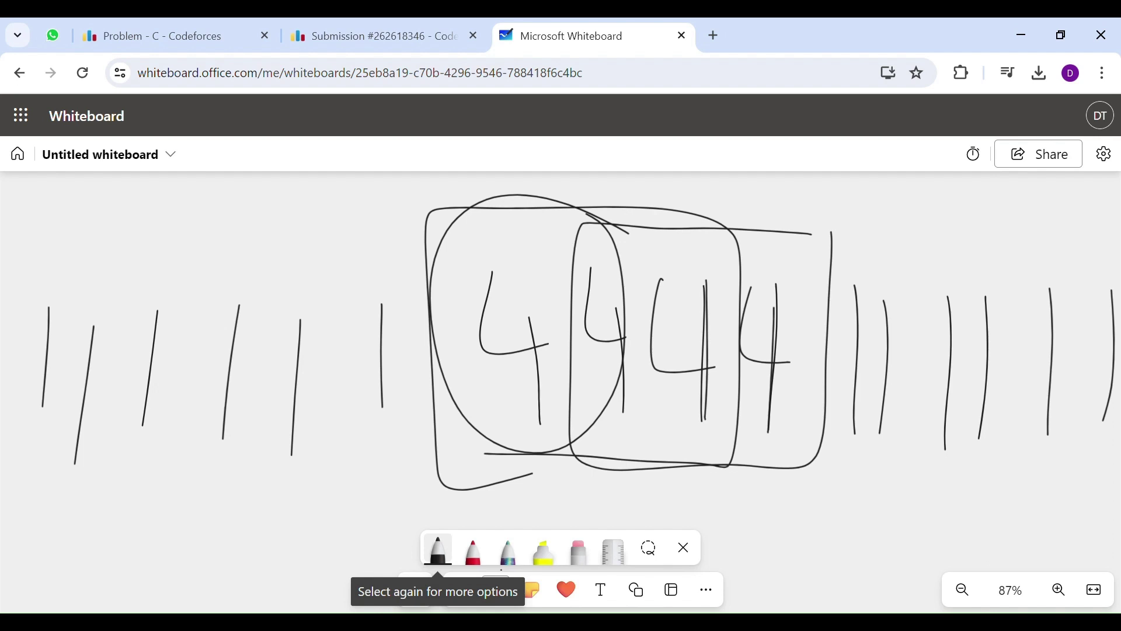
Erase every stroke of the pair-and-triple sketch with one eraser sweep, then return to the black pen
left_click(578, 551)
mouse_move(1118, 362)
left_mouse_down()
mouse_move(70, 380)
mouse_move(44, 360)
left_mouse_up()
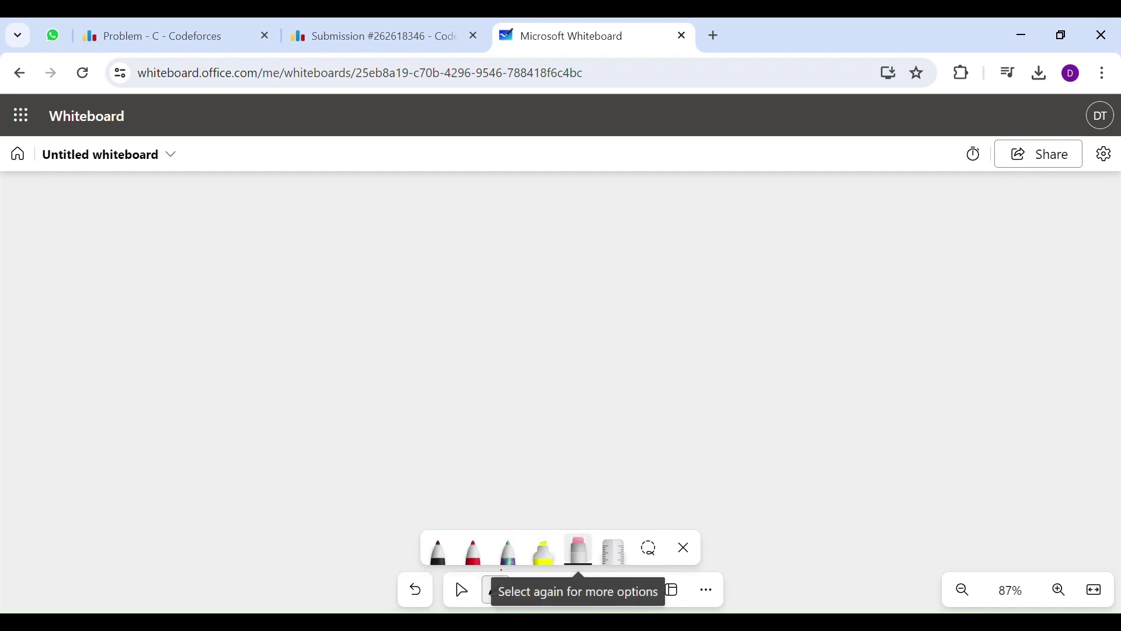
left_click(437, 549)
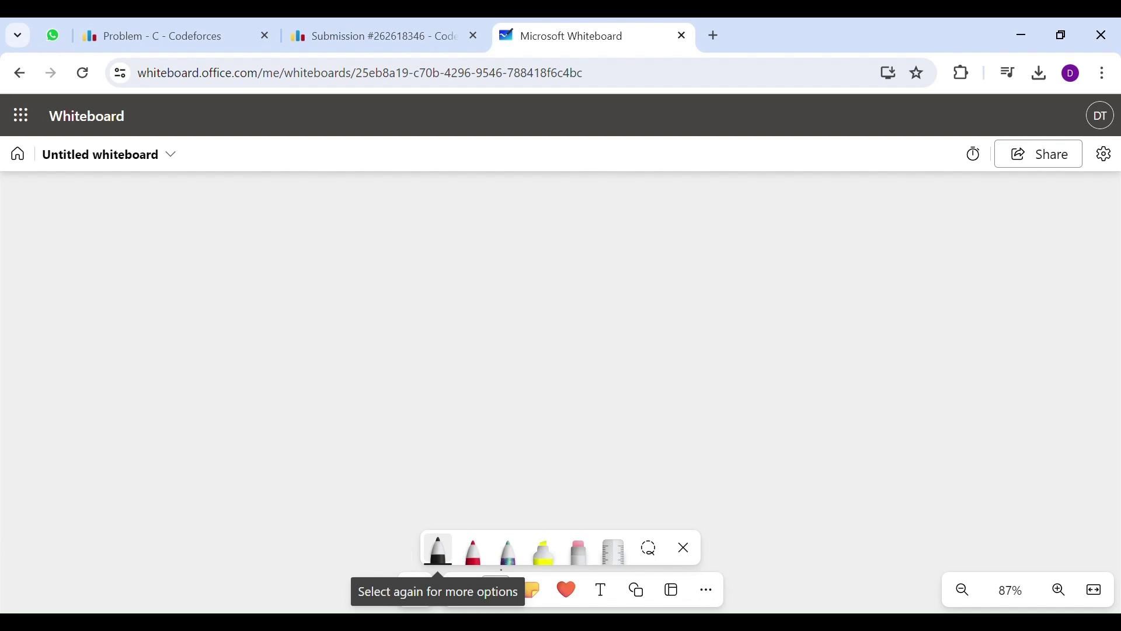
Write the array 2 2 2 6 6 and bracket the whole row
mouse_move(278, 313)
left_mouse_down()
mouse_move(304, 393)
mouse_move(365, 405)
left_mouse_up()
mouse_move(405, 301)
left_mouse_down()
mouse_move(452, 295)
mouse_move(498, 390)
left_mouse_up()
left_click_drag(520, 302, 611, 407)
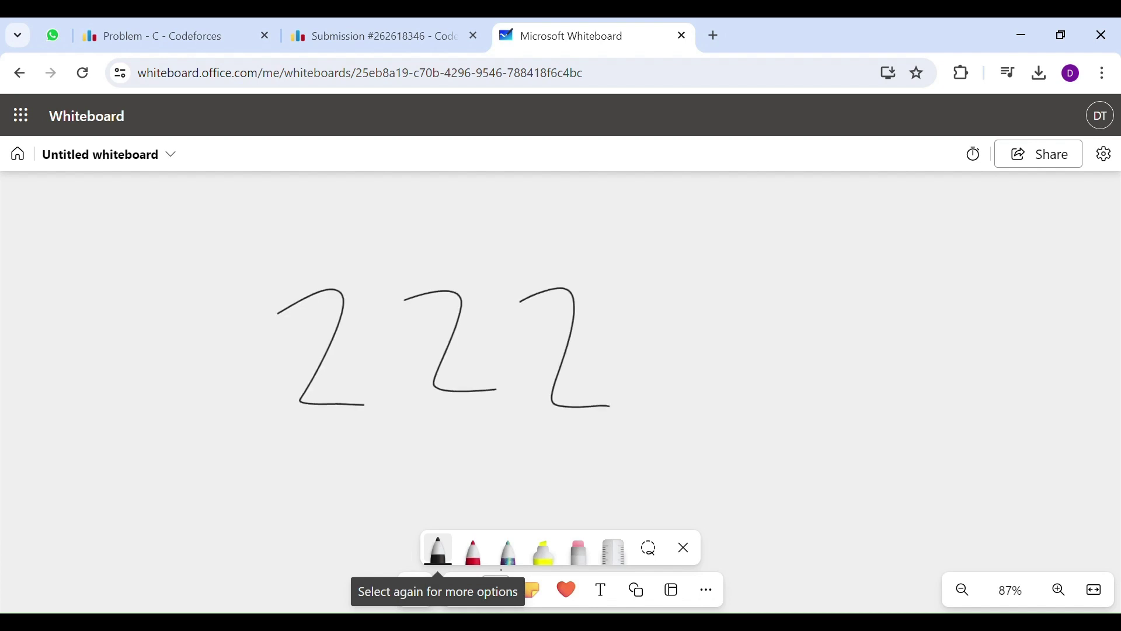
mouse_move(711, 283)
left_mouse_down()
mouse_move(660, 350)
mouse_move(668, 399)
left_mouse_up()
mouse_move(833, 284)
left_mouse_down()
mouse_move(784, 328)
mouse_move(796, 383)
left_mouse_up()
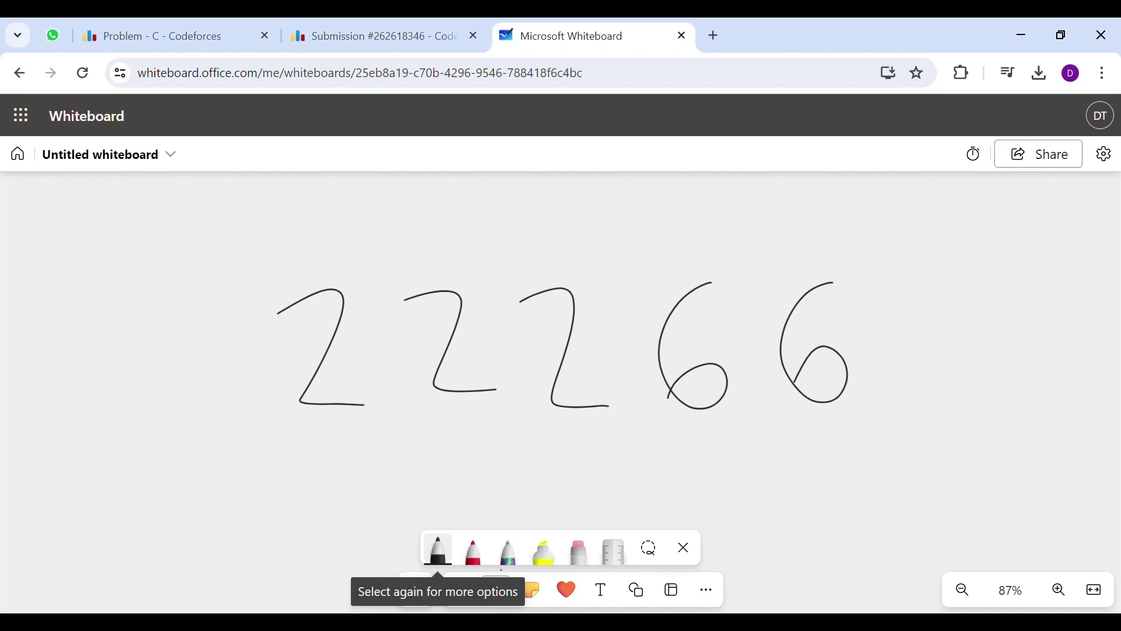
mouse_move(882, 372)
left_mouse_down()
mouse_move(631, 446)
mouse_move(254, 420)
left_mouse_up()
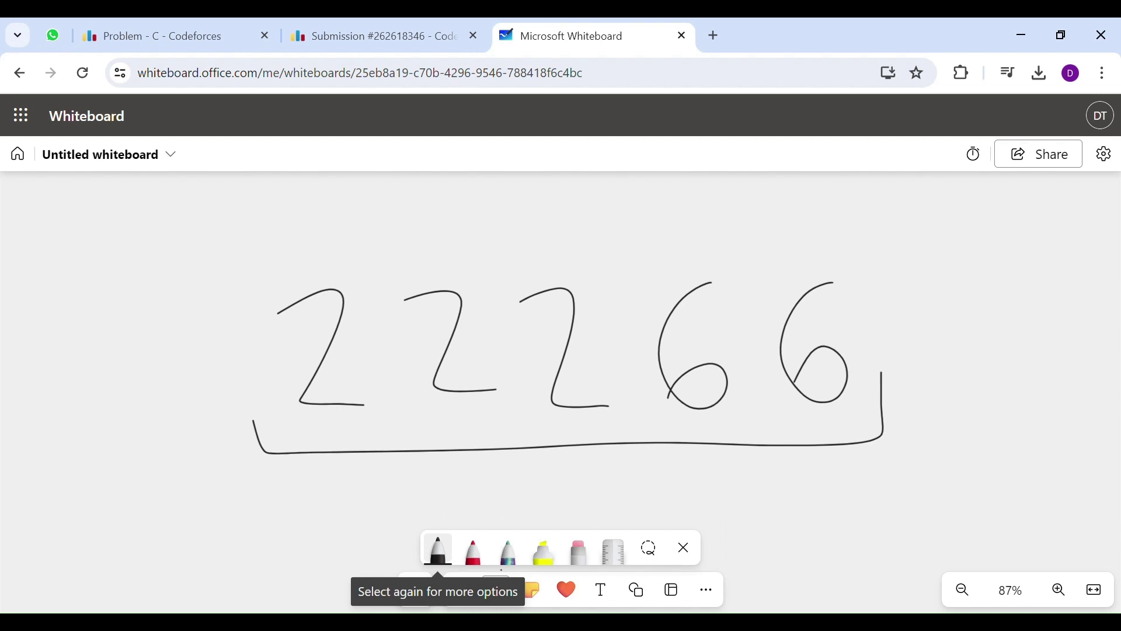
Draw an arrow from a 2 to the third 2, circle 266, and arrow down to a 6
mouse_move(801, 208)
left_mouse_down()
mouse_move(724, 204)
mouse_move(591, 269)
left_mouse_up()
left_click_drag(588, 245, 622, 278)
left_click_drag(844, 203, 920, 257)
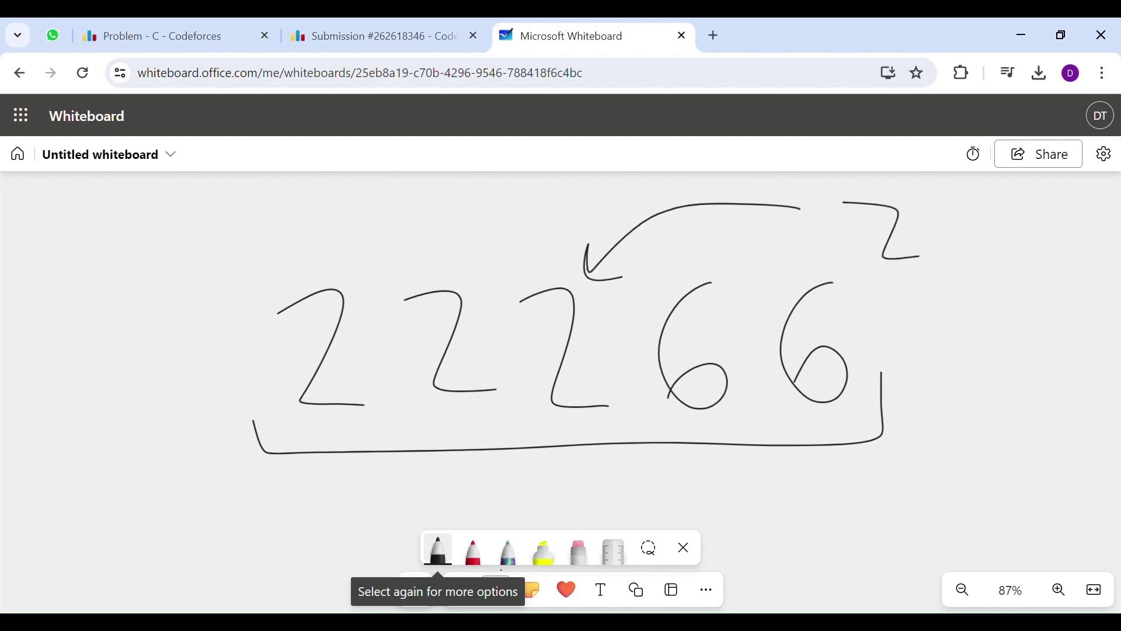
mouse_move(611, 452)
left_mouse_down()
mouse_move(724, 496)
mouse_move(710, 222)
mouse_move(584, 455)
mouse_move(633, 478)
left_mouse_up()
mouse_move(781, 451)
left_mouse_down()
mouse_move(848, 503)
mouse_move(912, 511)
left_mouse_up()
mouse_move(918, 480)
left_mouse_down()
mouse_move(929, 491)
mouse_move(902, 546)
left_mouse_up()
left_click_drag(1025, 467, 976, 533)
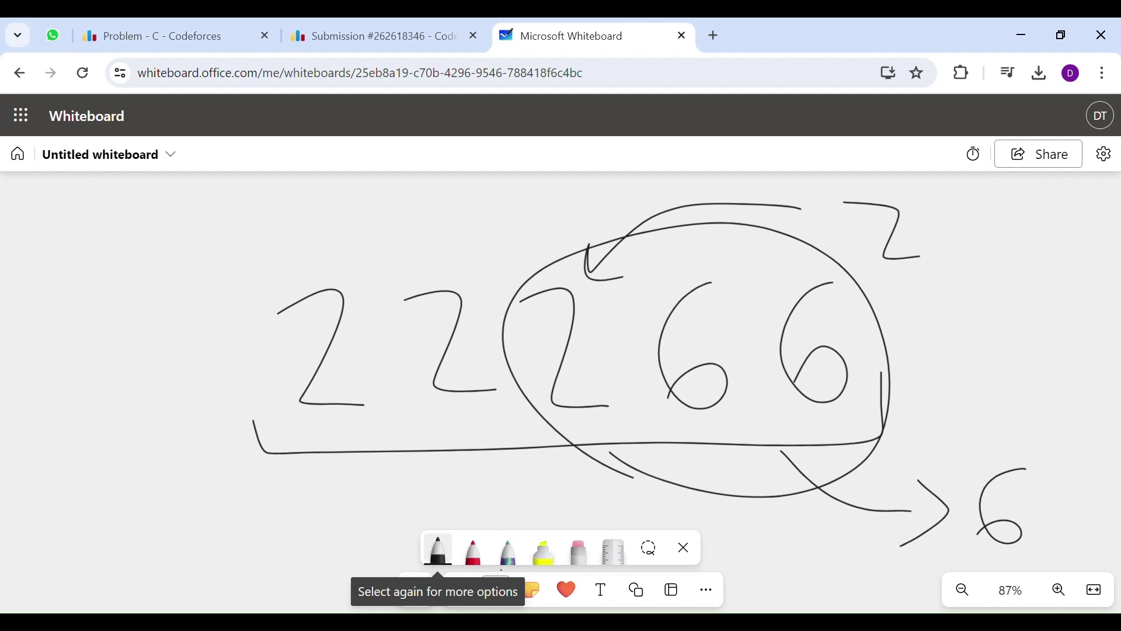
Erase the old annotations and write the new array 1 6 2 3 4, bracketing 1 6
left_click(578, 548)
mouse_move(1004, 502)
left_mouse_down()
mouse_move(934, 508)
mouse_move(847, 409)
mouse_move(695, 362)
mouse_move(321, 350)
left_mouse_up()
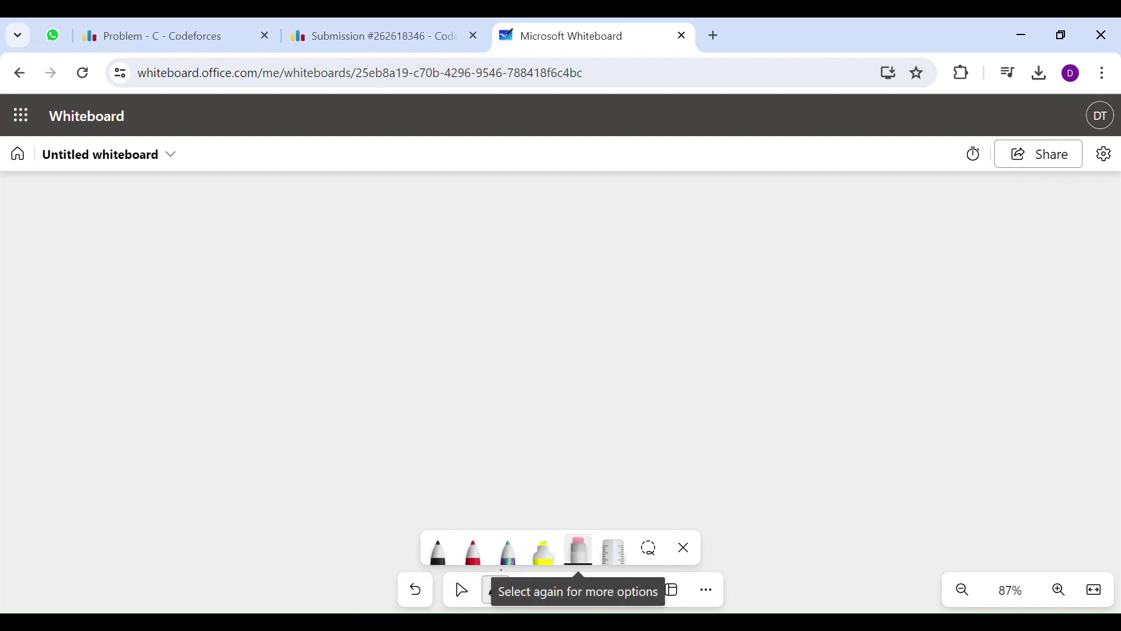
left_click(438, 549)
mouse_move(417, 261)
left_mouse_down()
mouse_move(330, 369)
mouse_move(332, 384)
left_mouse_up()
left_click_drag(480, 279, 566, 416)
mouse_move(652, 285)
left_mouse_down()
mouse_move(701, 336)
mouse_move(717, 413)
left_mouse_up()
mouse_move(815, 265)
left_mouse_down()
mouse_move(896, 334)
mouse_move(863, 415)
left_mouse_up()
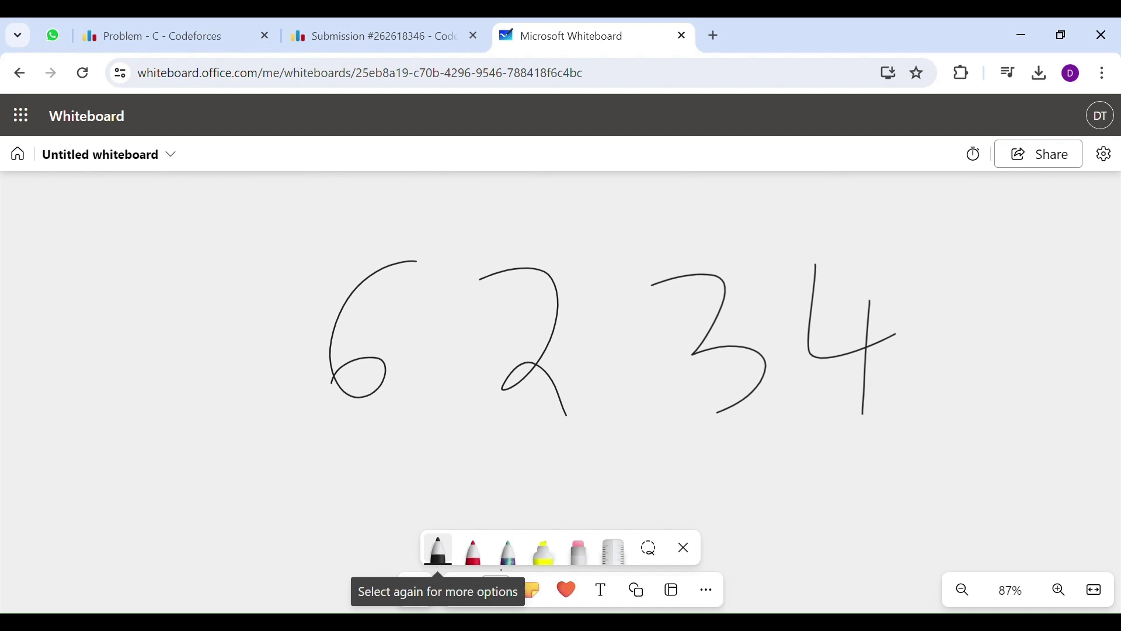
mouse_move(249, 265)
left_mouse_down()
mouse_move(258, 389)
mouse_move(201, 413)
mouse_move(344, 428)
mouse_move(428, 392)
left_mouse_up()
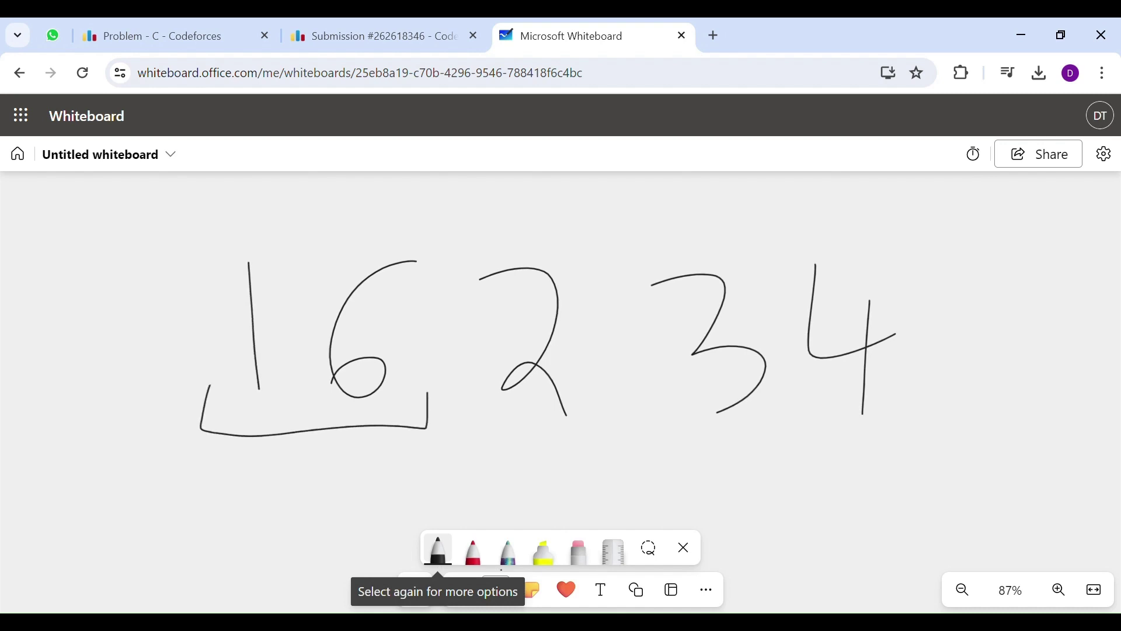
Bracket each adjacent pair, write medians 1, 2, 3, 4 below, and circle that row
mouse_move(168, 521)
left_mouse_down()
mouse_move(190, 572)
mouse_move(221, 577)
left_mouse_up()
mouse_move(315, 399)
left_mouse_down()
mouse_move(405, 435)
mouse_move(578, 438)
mouse_move(592, 379)
left_mouse_up()
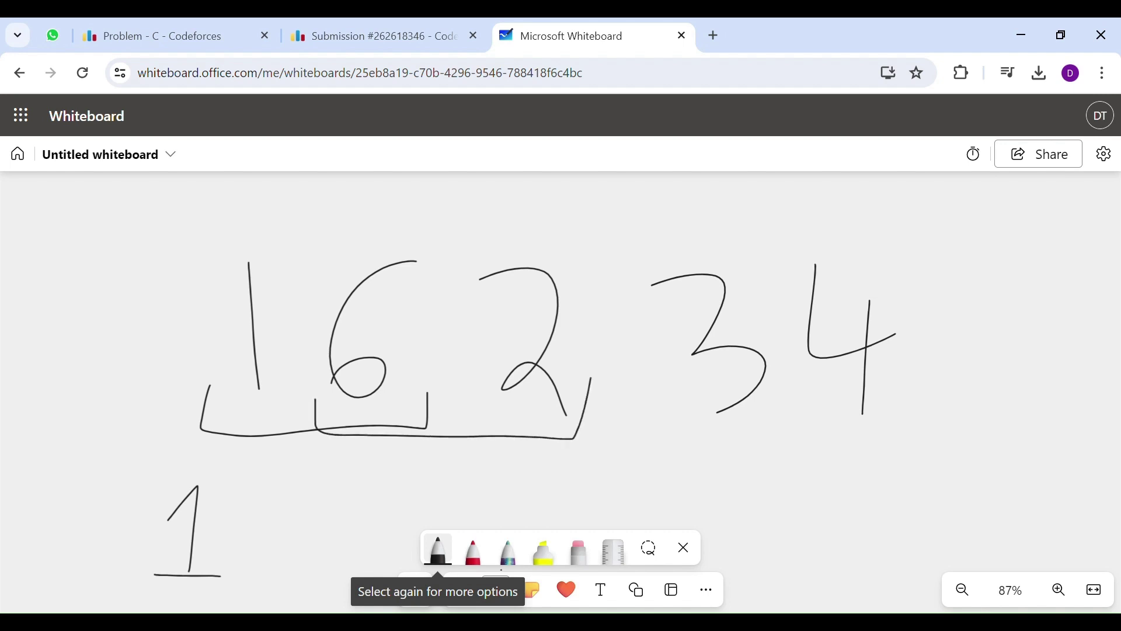
mouse_move(357, 486)
left_mouse_down()
mouse_move(380, 466)
mouse_move(384, 560)
left_mouse_up()
mouse_move(487, 408)
left_mouse_down()
mouse_move(717, 442)
mouse_move(773, 417)
left_mouse_up()
mouse_move(492, 485)
left_mouse_down()
mouse_move(533, 483)
mouse_move(562, 528)
left_mouse_up()
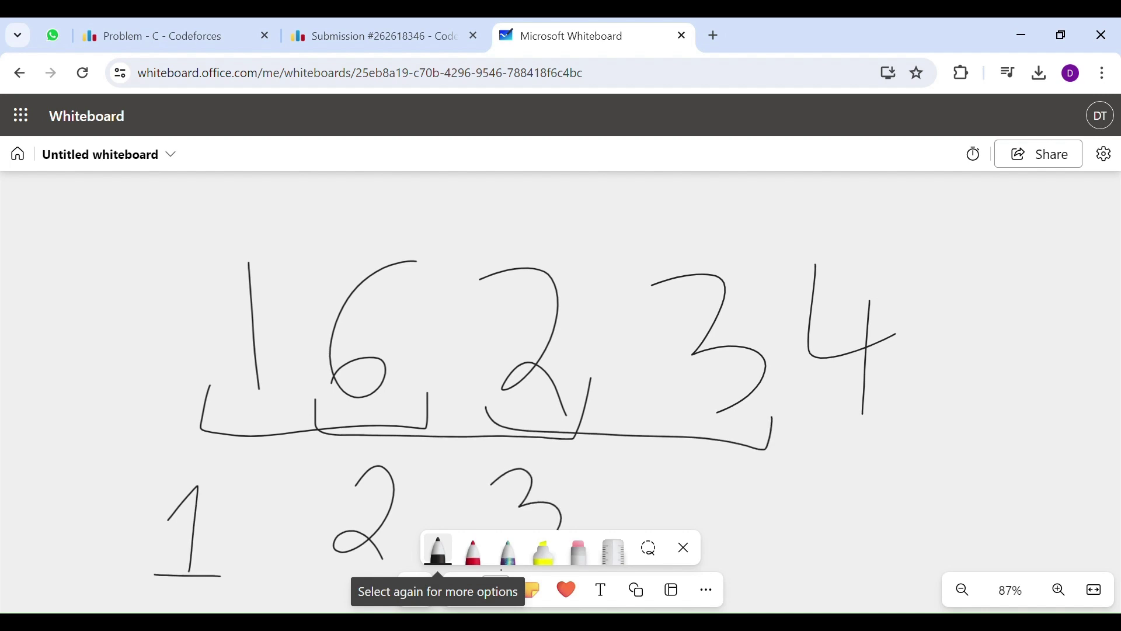
mouse_move(687, 415)
left_mouse_down()
mouse_move(783, 450)
mouse_move(900, 409)
left_mouse_up()
mouse_move(666, 471)
left_mouse_down()
mouse_move(665, 490)
mouse_move(713, 500)
left_mouse_up()
left_click_drag(700, 463, 693, 531)
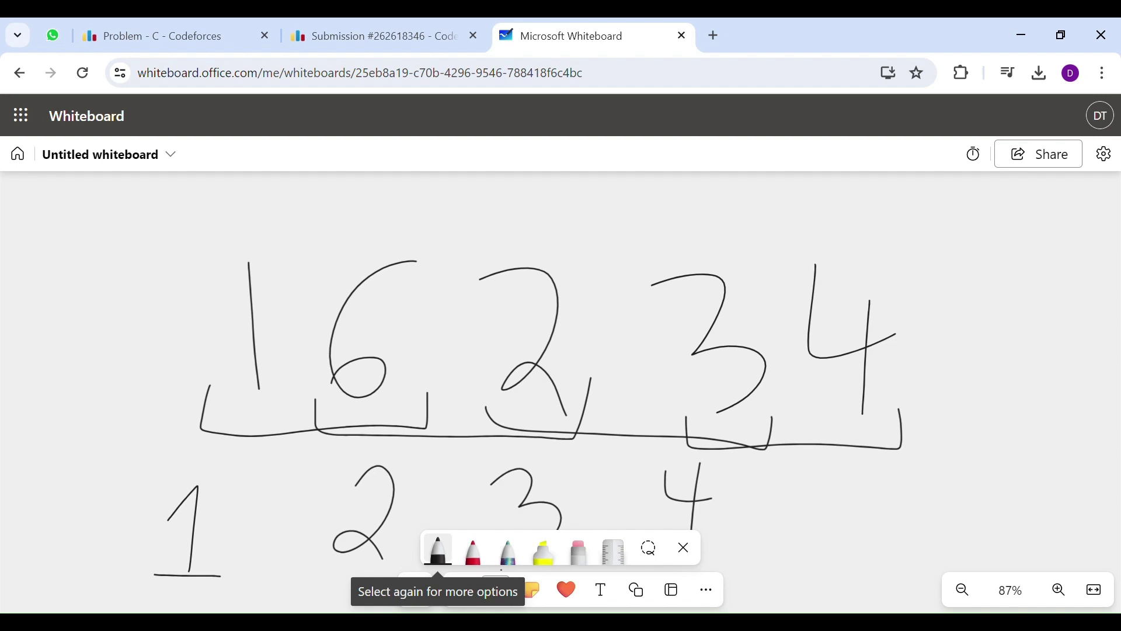
mouse_move(861, 484)
left_mouse_down()
mouse_move(366, 422)
mouse_move(201, 602)
mouse_move(798, 575)
mouse_move(782, 469)
left_mouse_up()
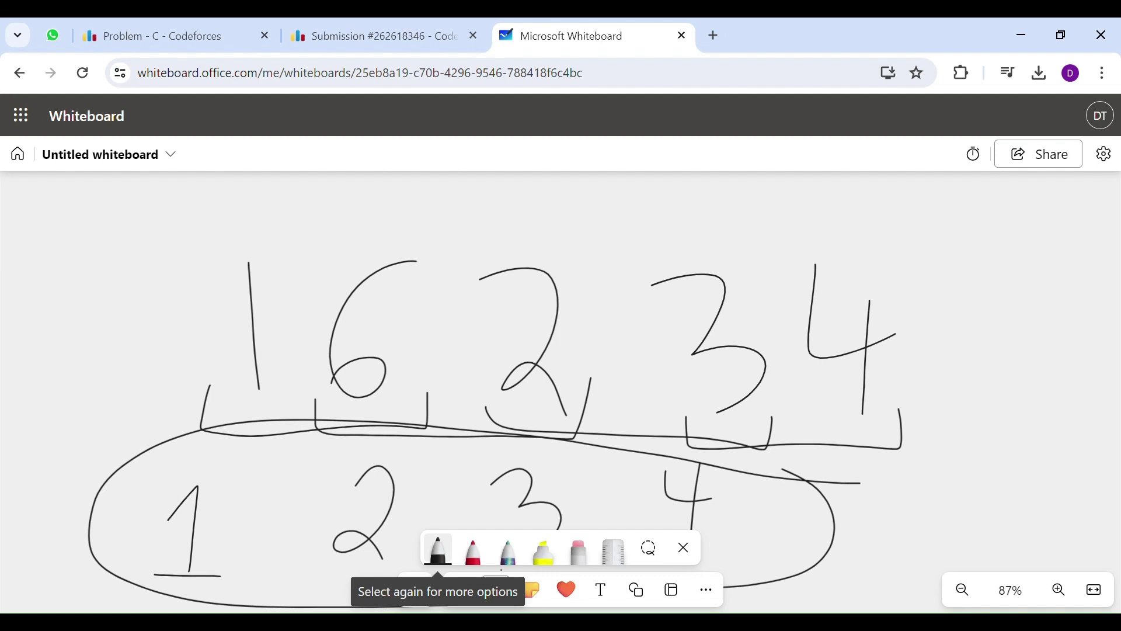
Circle the lower 4 in the median row
left_click(439, 549)
mouse_move(753, 449)
left_mouse_down()
mouse_move(634, 497)
mouse_move(742, 549)
left_mouse_up()
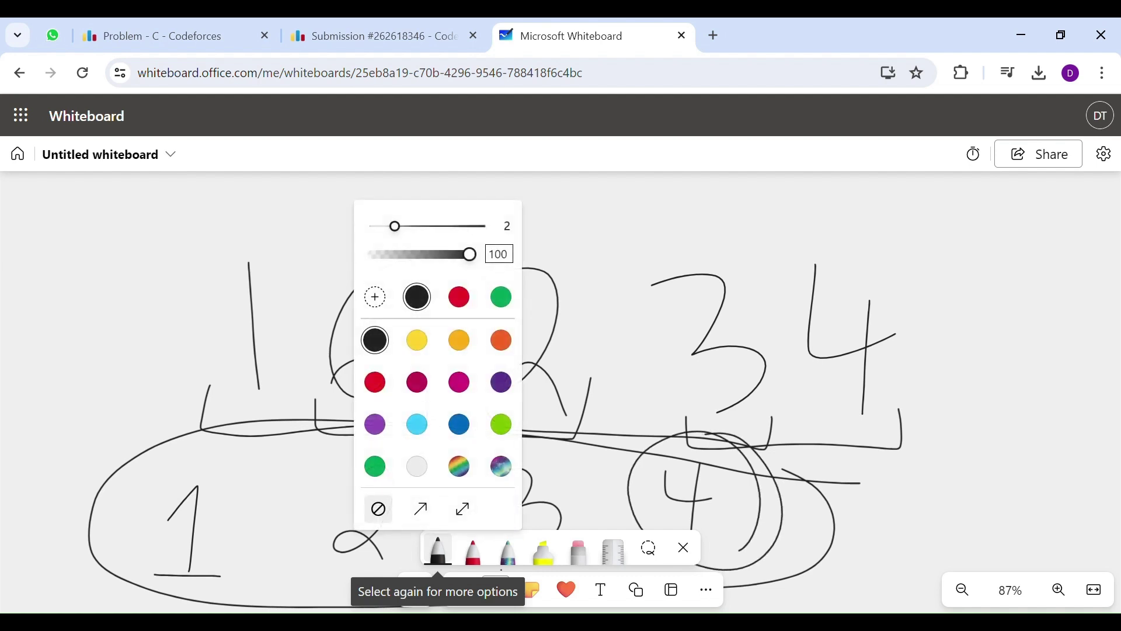
key("Escape")
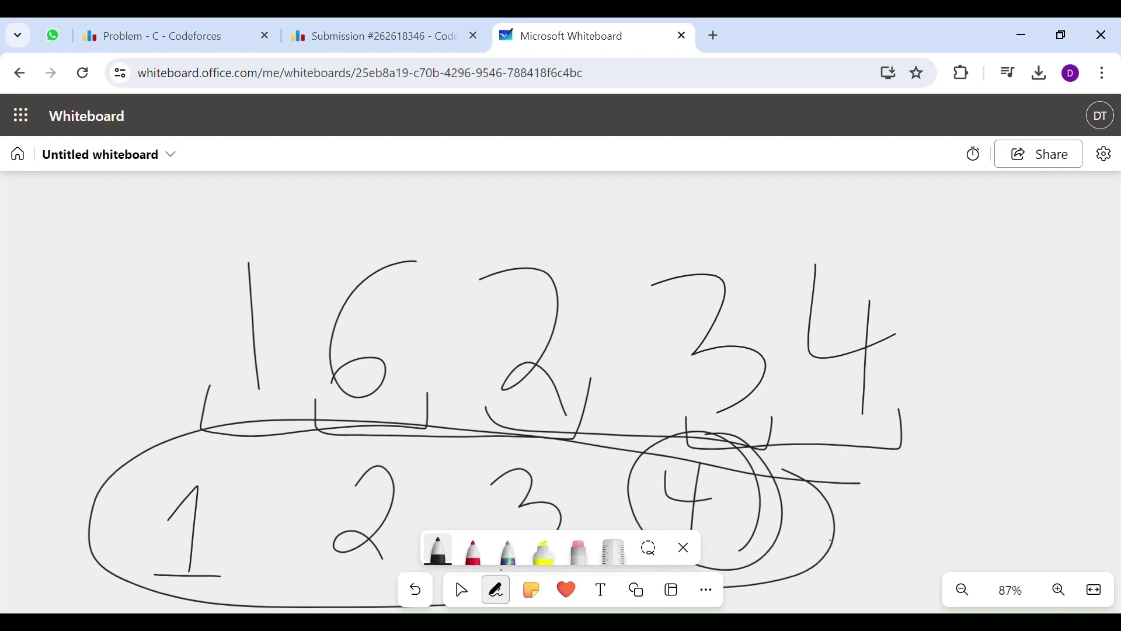
Erase all remaining strokes so the board is blank
left_click(578, 549)
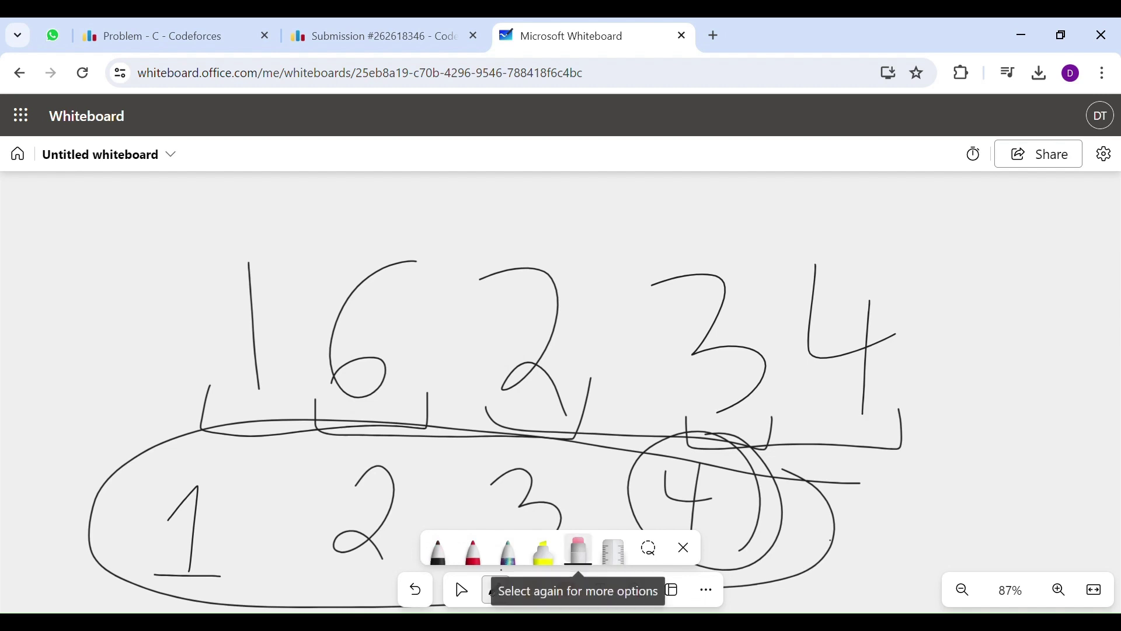
mouse_move(864, 350)
left_mouse_down()
mouse_move(730, 496)
mouse_move(555, 362)
mouse_move(362, 514)
left_mouse_up()
mouse_move(526, 496)
left_mouse_down()
mouse_move(456, 435)
mouse_move(254, 350)
mouse_move(187, 576)
left_mouse_up()
Write 5 3 4, bracket pairs 5 3 and 3 4, and write median 3 under each
left_click(438, 549)
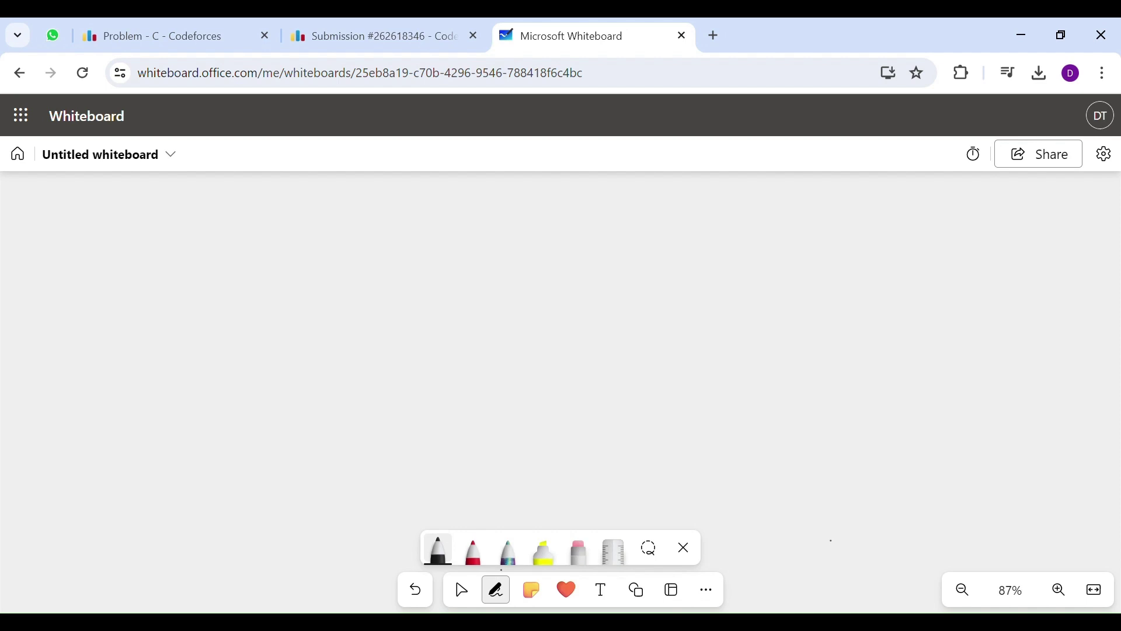
mouse_move(560, 273)
left_mouse_down()
mouse_move(474, 309)
mouse_move(484, 385)
left_mouse_up()
mouse_move(609, 279)
left_mouse_down()
mouse_move(670, 308)
mouse_move(636, 374)
left_mouse_up()
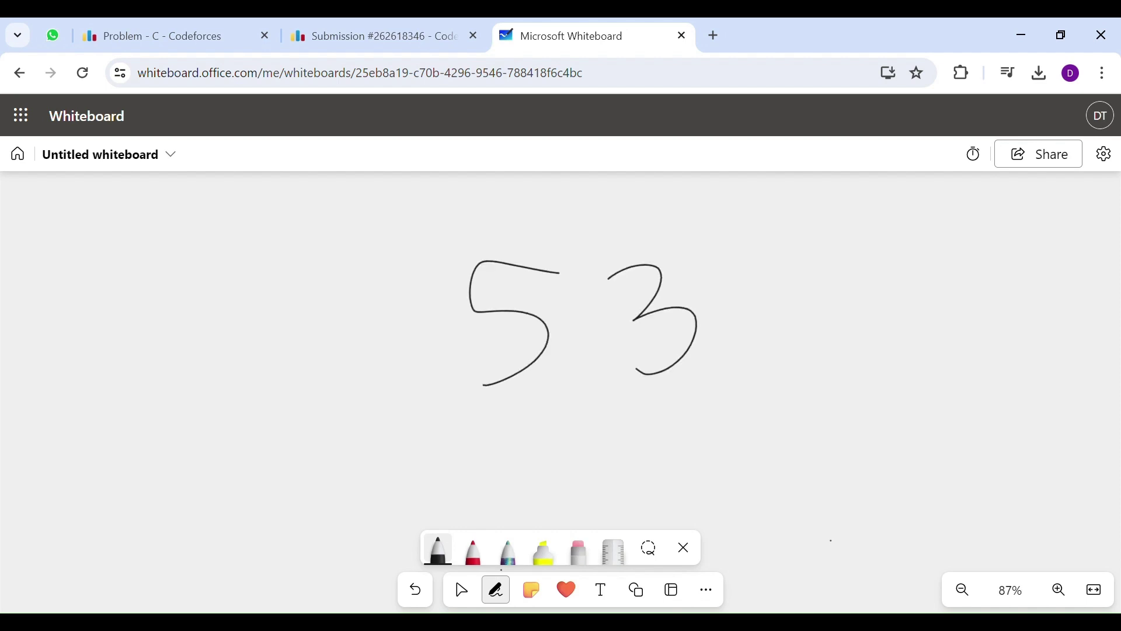
mouse_move(744, 250)
left_mouse_down()
mouse_move(812, 320)
mouse_move(788, 384)
left_mouse_up()
mouse_move(439, 373)
left_mouse_down()
mouse_move(434, 408)
mouse_move(695, 420)
mouse_move(718, 367)
left_mouse_up()
left_click_drag(520, 439, 535, 529)
mouse_move(619, 379)
left_mouse_down()
mouse_move(829, 415)
mouse_move(825, 355)
left_mouse_up()
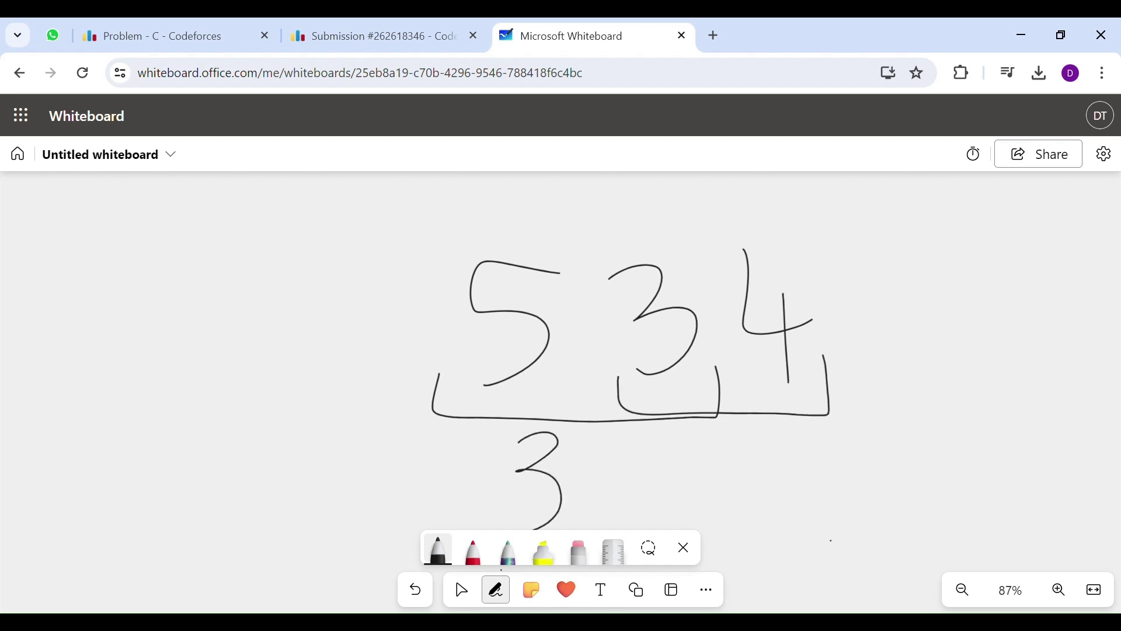
mouse_move(675, 462)
left_mouse_down()
mouse_move(725, 465)
mouse_move(700, 529)
left_mouse_up()
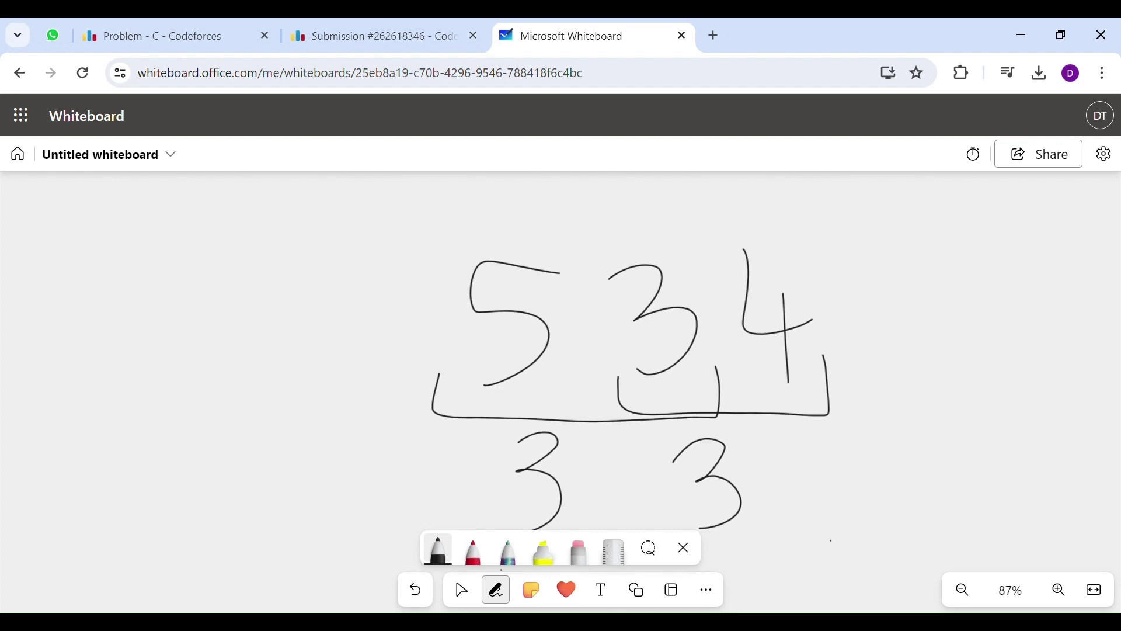
Circle and bracket the 534 triple, draw => 4, and tick the 5 and 4
mouse_move(827, 286)
left_mouse_down()
mouse_move(765, 221)
mouse_move(496, 388)
mouse_move(733, 212)
left_mouse_up()
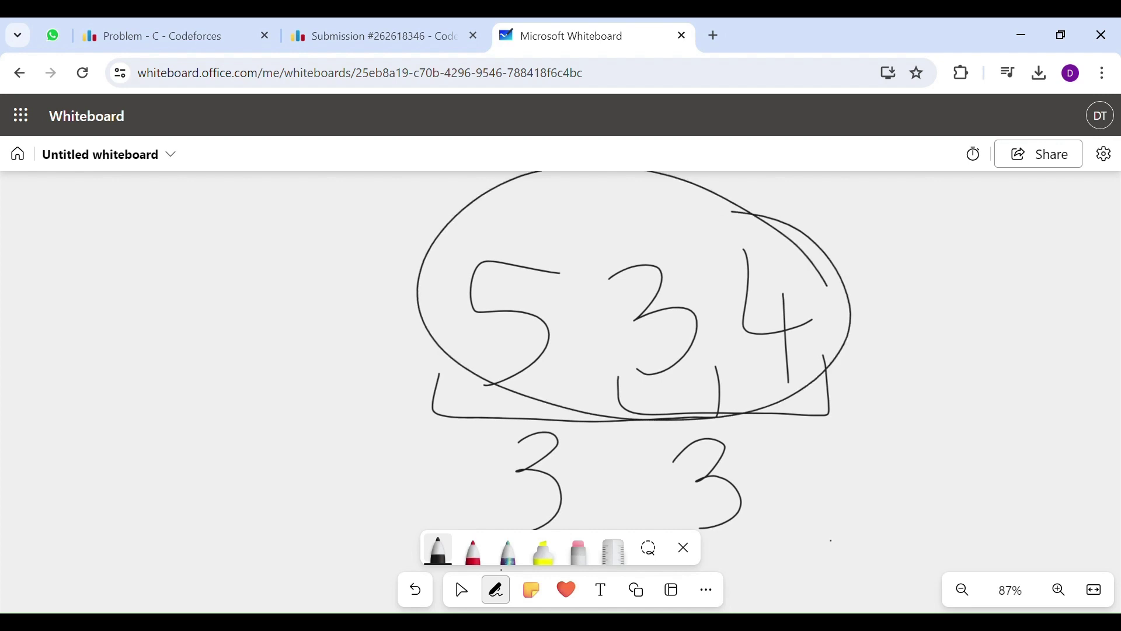
left_click_drag(820, 312, 892, 312)
left_click_drag(821, 335, 897, 336)
mouse_move(881, 286)
left_mouse_down()
mouse_move(903, 349)
mouse_move(883, 376)
left_mouse_up()
left_click_drag(960, 248, 1006, 322)
left_click_drag(991, 270, 987, 374)
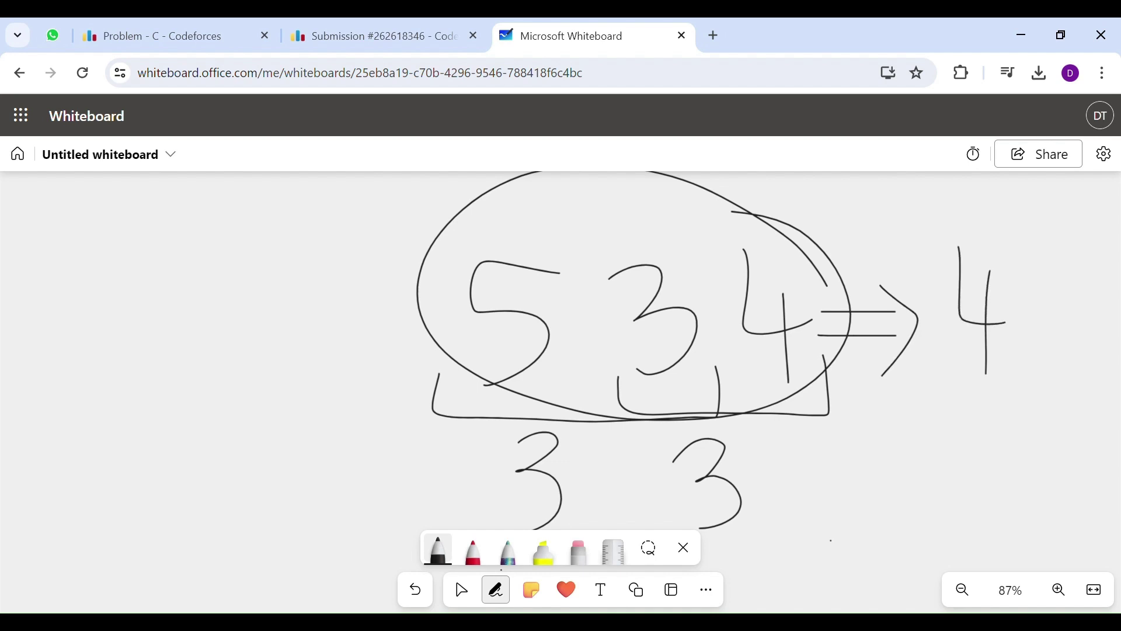
mouse_move(409, 368)
left_mouse_down()
mouse_move(407, 382)
mouse_move(753, 423)
mouse_move(859, 367)
left_mouse_up()
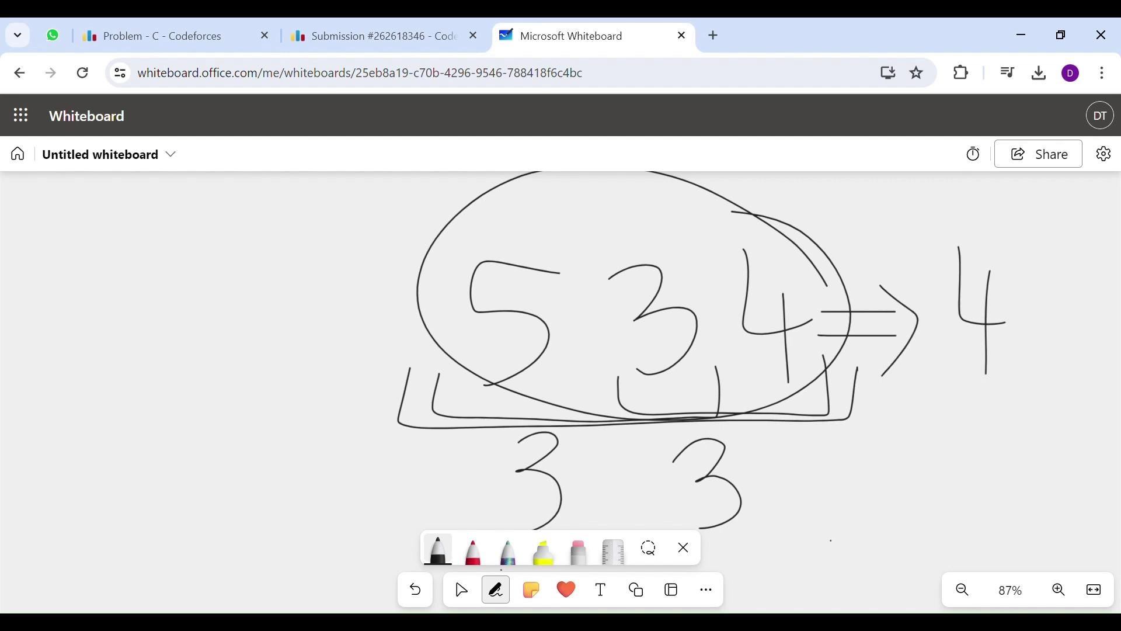
left_click_drag(522, 217, 515, 249)
left_click_drag(794, 191, 787, 238)
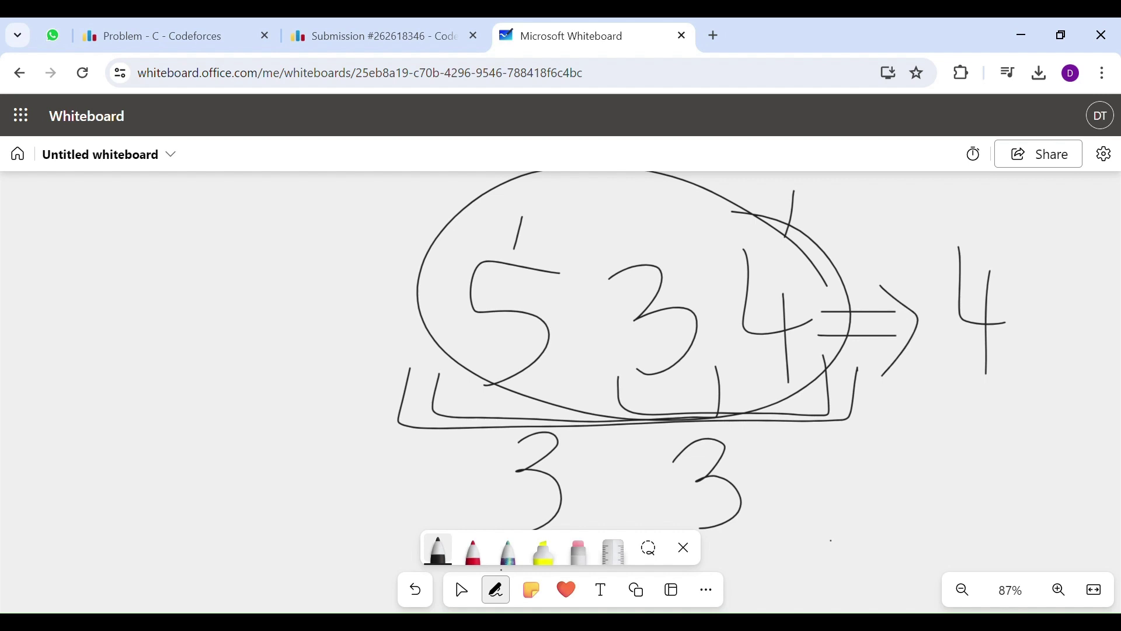
Draw a circle around the result 4 to the right of the arrow
mouse_move(1036, 250)
left_mouse_down()
mouse_move(896, 286)
mouse_move(1016, 229)
left_mouse_up()
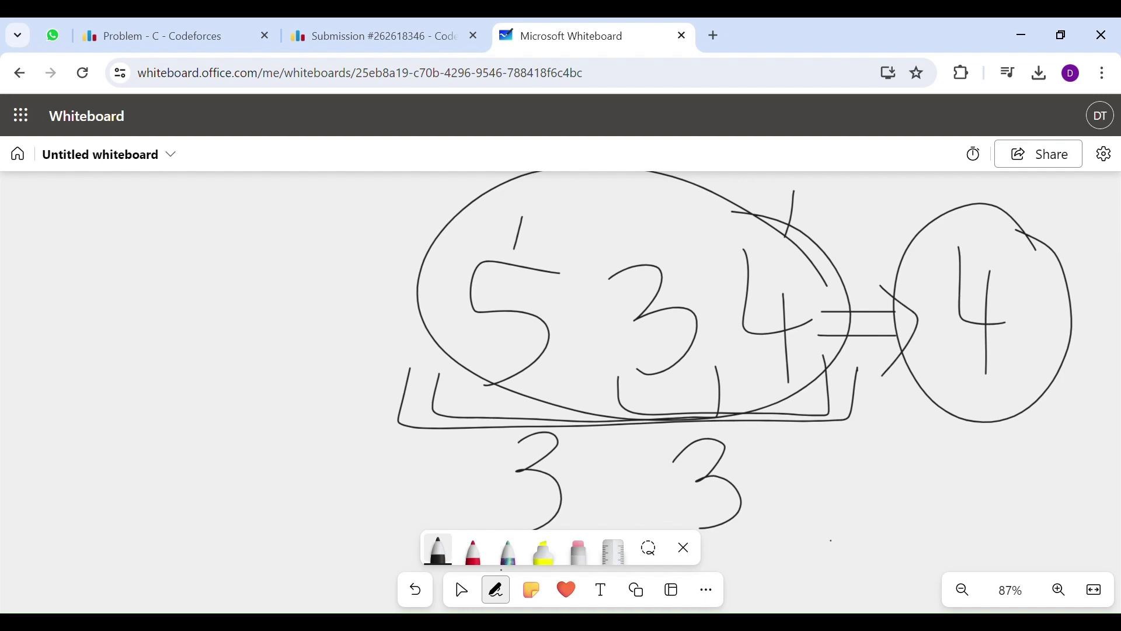
Erase the previous 5 3 4 example from the board
left_click(579, 550)
mouse_move(987, 316)
left_mouse_down()
mouse_move(841, 408)
mouse_move(771, 292)
mouse_move(508, 327)
left_mouse_up()
left_click_drag(543, 514, 518, 233)
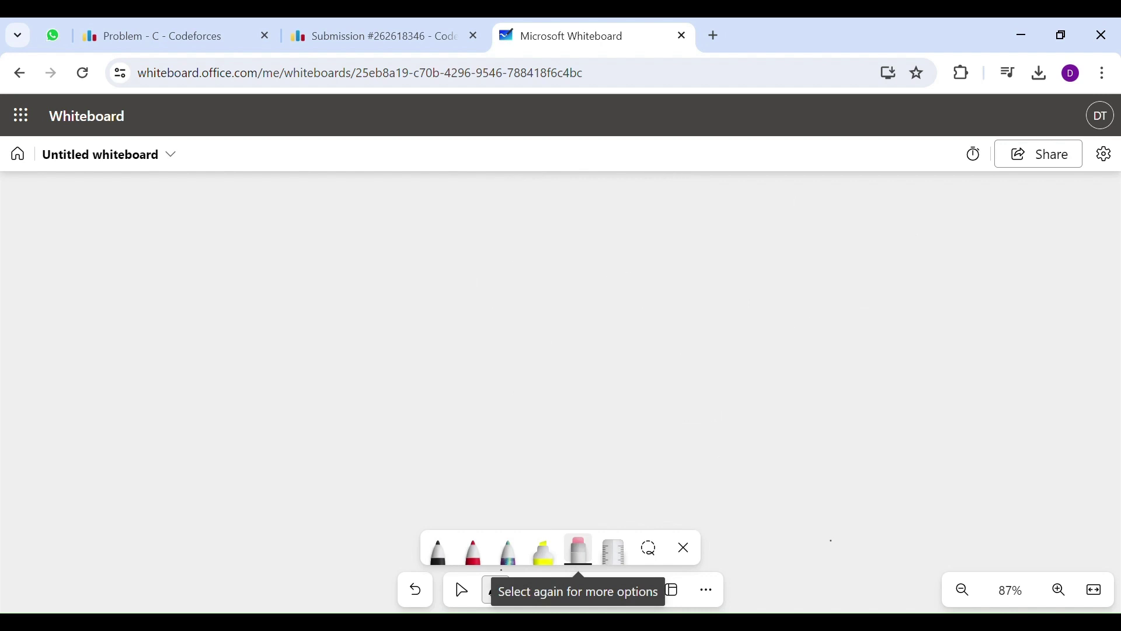
Write the array 2 4 2 1 5 6 in black pen
left_click(438, 550)
left_click_drag(193, 283, 296, 360)
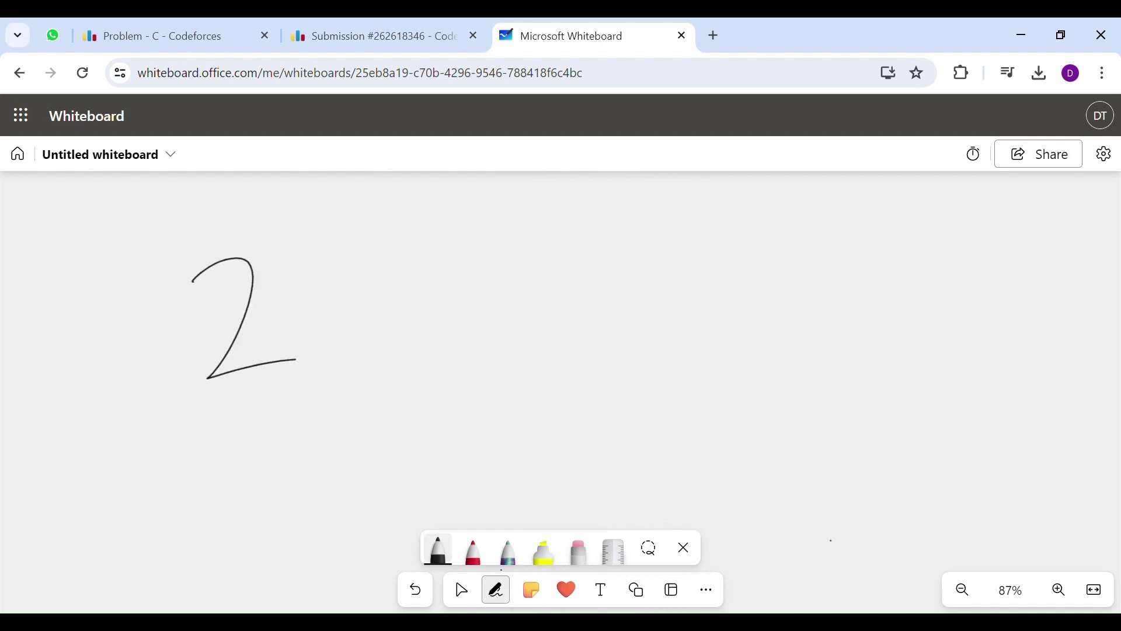
left_click_drag(347, 254, 408, 320)
left_click_drag(409, 270, 406, 348)
mouse_move(476, 269)
left_mouse_down()
mouse_move(501, 353)
mouse_move(570, 367)
left_mouse_up()
left_click_drag(644, 248, 638, 344)
mouse_move(778, 249)
left_mouse_down()
mouse_move(792, 333)
mouse_move(742, 360)
left_mouse_up()
left_click_drag(934, 231, 854, 348)
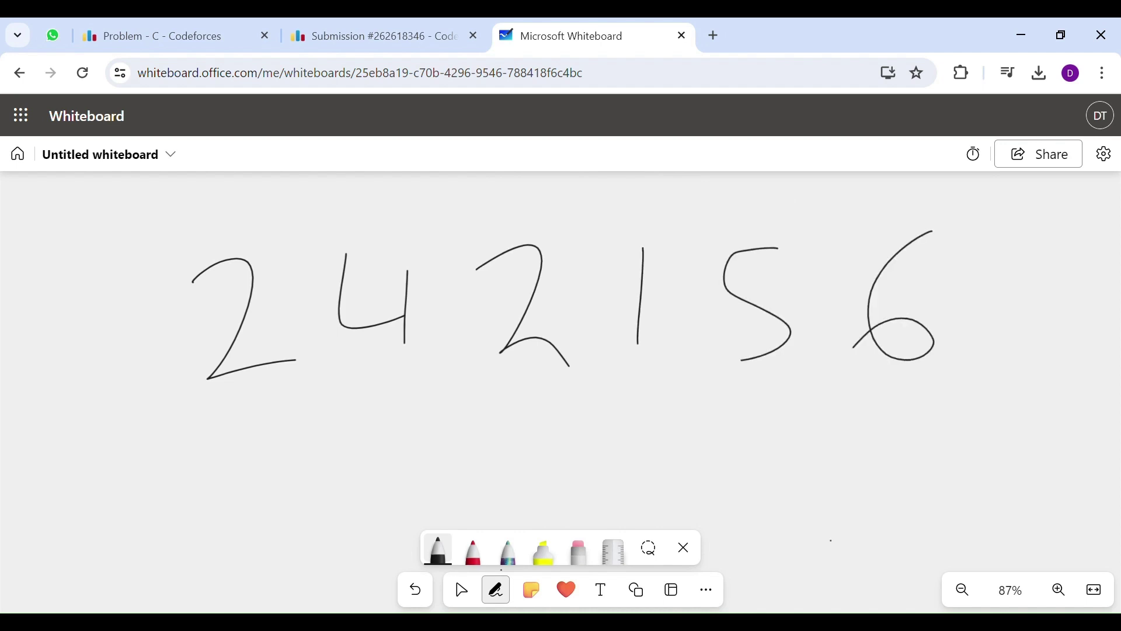
Bracket each adjacent pair, write medians 2 2 1 1 5 below, and circle the triple 242
mouse_move(179, 378)
left_mouse_down()
mouse_move(242, 402)
mouse_move(436, 376)
mouse_move(436, 363)
left_mouse_up()
mouse_move(342, 371)
left_mouse_down()
mouse_move(343, 384)
mouse_move(572, 395)
mouse_move(580, 367)
left_mouse_up()
mouse_move(485, 358)
left_mouse_down()
mouse_move(675, 393)
mouse_move(683, 354)
left_mouse_up()
mouse_move(611, 356)
left_mouse_down()
mouse_move(610, 384)
mouse_move(817, 367)
left_mouse_up()
mouse_move(726, 373)
left_mouse_down()
mouse_move(730, 401)
mouse_move(955, 357)
left_mouse_up()
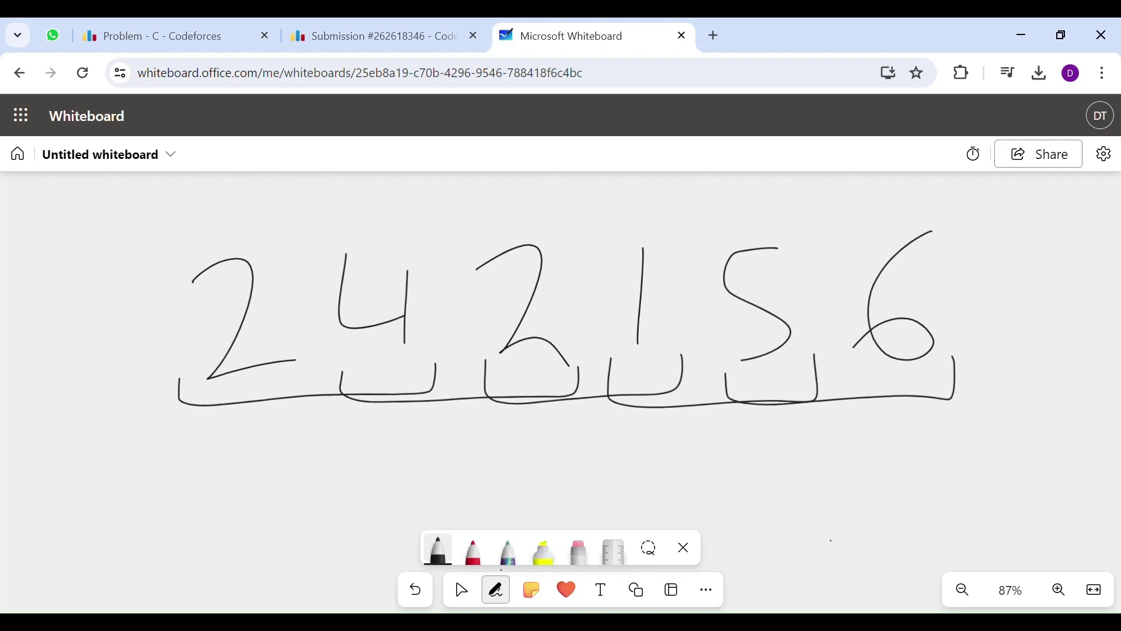
mouse_move(176, 484)
left_mouse_down()
mouse_move(188, 539)
mouse_move(253, 562)
left_mouse_up()
mouse_move(347, 452)
left_mouse_down()
mouse_move(363, 521)
mouse_move(429, 530)
left_mouse_up()
left_click_drag(514, 443, 529, 530)
left_click_drag(641, 449, 658, 529)
mouse_move(812, 451)
left_mouse_down()
mouse_move(752, 452)
mouse_move(771, 546)
left_mouse_up()
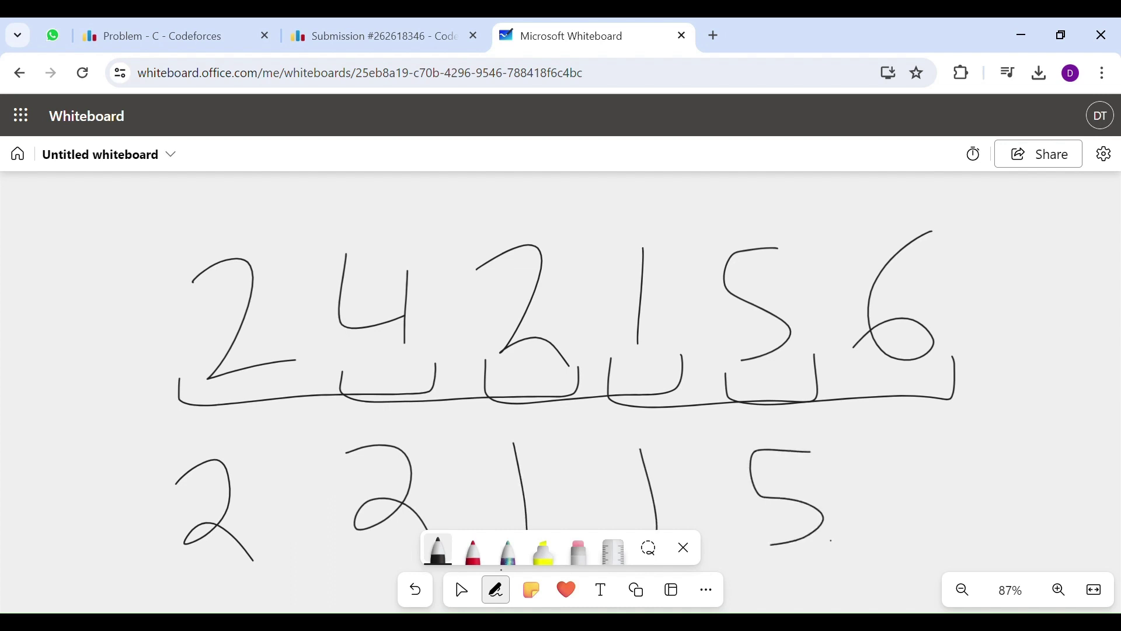
mouse_move(571, 227)
left_mouse_down()
mouse_move(242, 215)
mouse_move(511, 422)
mouse_move(549, 205)
left_mouse_up()
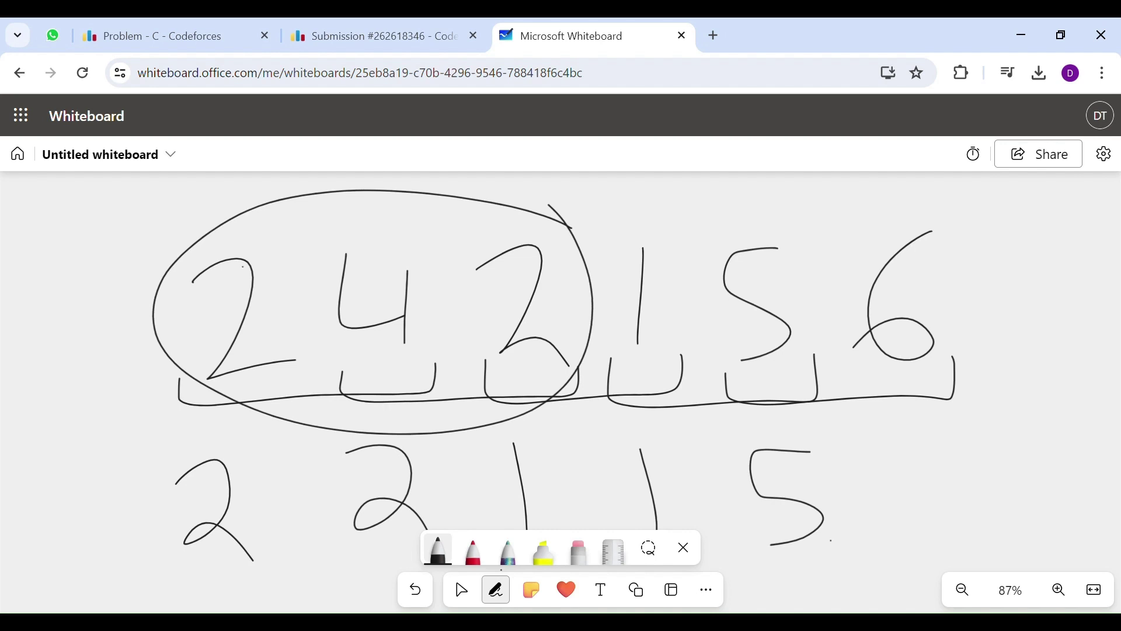
Circle triples 421, 215 and 156, writing each triple's value (2, 1, 3) above
left_click_drag(125, 212, 177, 282)
mouse_move(636, 216)
left_mouse_down()
mouse_move(467, 410)
mouse_move(631, 221)
left_mouse_up()
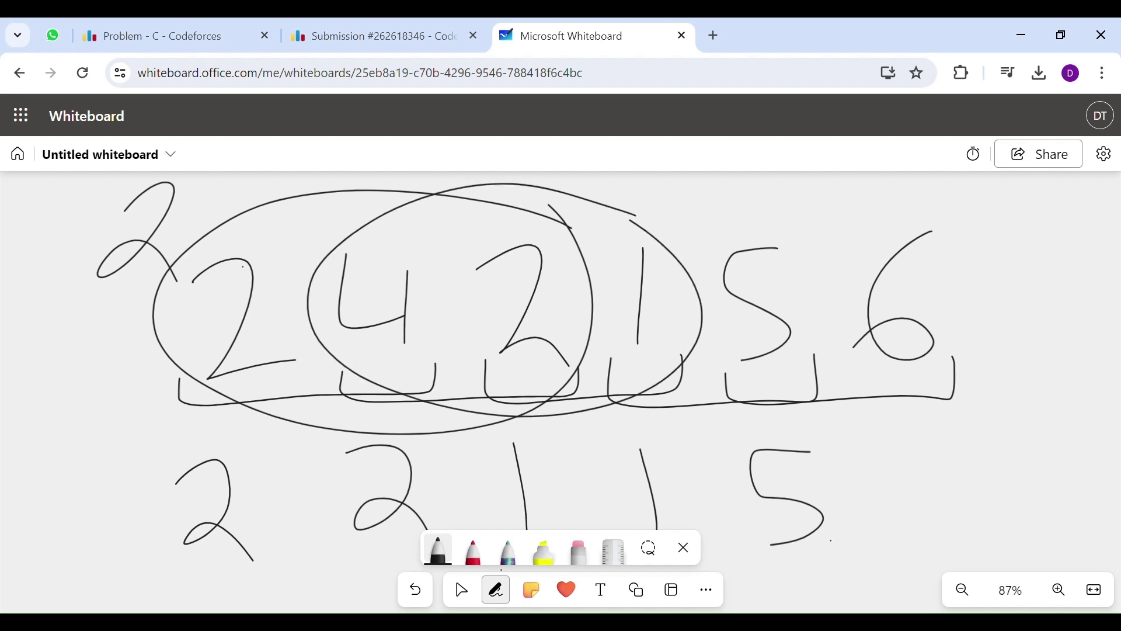
left_click_drag(309, 177, 316, 234)
mouse_move(771, 226)
left_mouse_down()
mouse_move(555, 216)
mouse_move(818, 327)
mouse_move(772, 219)
left_mouse_up()
mouse_move(433, 188)
left_mouse_down()
mouse_move(415, 198)
mouse_move(510, 252)
left_mouse_up()
mouse_move(933, 232)
left_mouse_down()
mouse_move(584, 315)
mouse_move(885, 202)
left_mouse_up()
left_click_drag(564, 186, 565, 228)
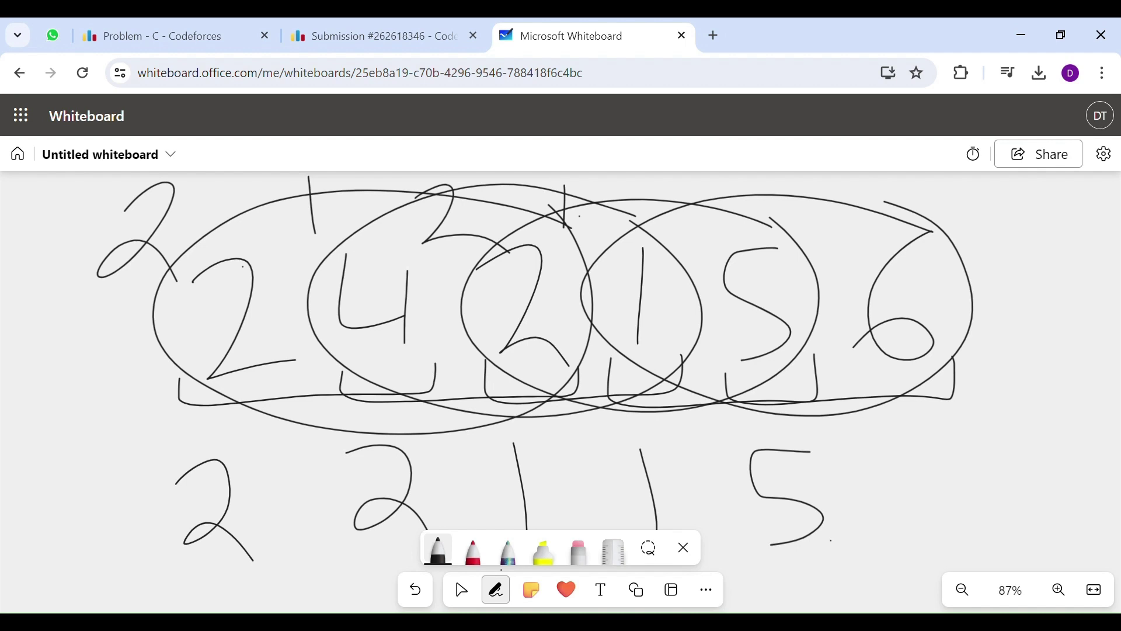
Circle the 5 as the largest value, then erase the whole diagram
mouse_move(820, 573)
left_mouse_down()
mouse_move(759, 589)
mouse_move(878, 577)
left_mouse_up()
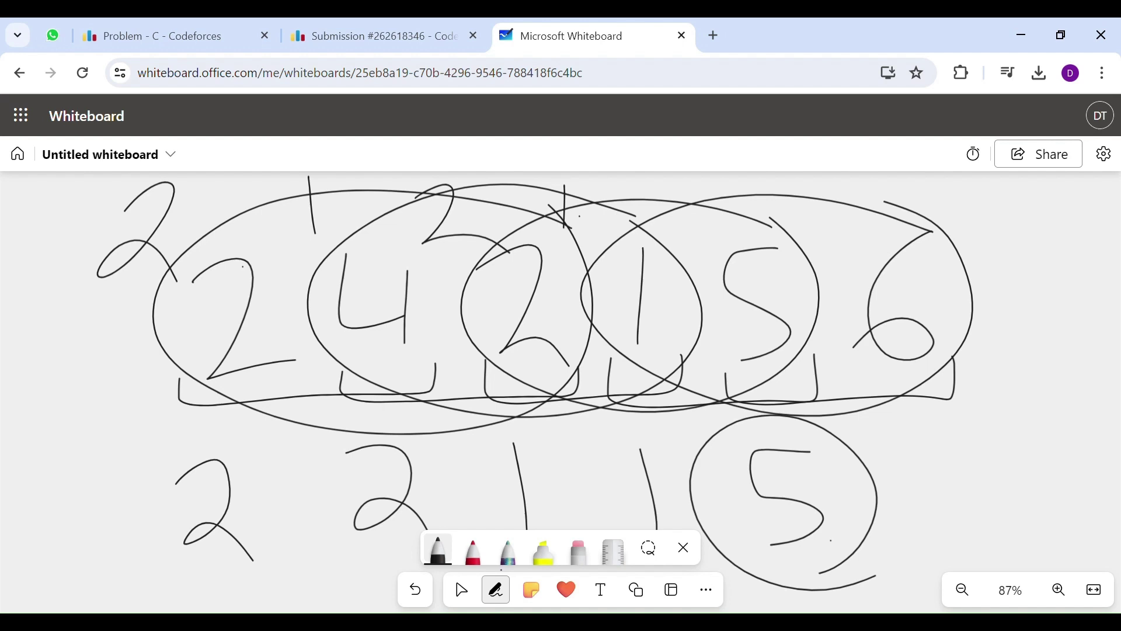
left_click(578, 551)
mouse_move(947, 327)
left_mouse_down()
mouse_move(409, 362)
mouse_move(234, 397)
mouse_move(137, 239)
mouse_move(385, 491)
mouse_move(312, 204)
left_mouse_up()
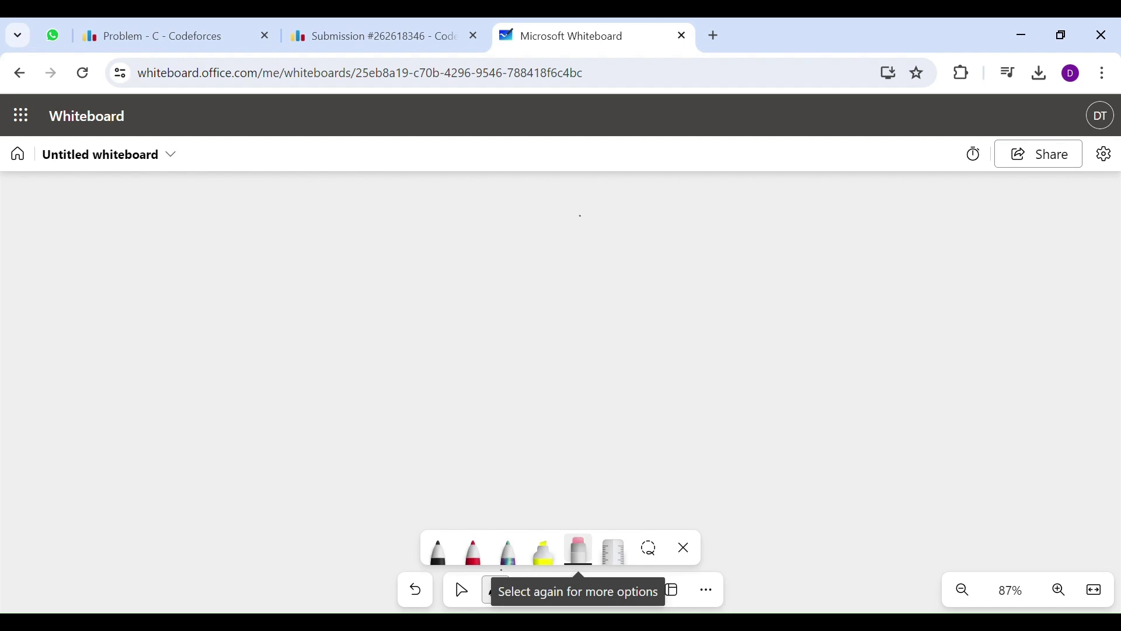
Open the accepted 1975C submission and point out the array-reading loop in its source
left_click(314, 37)
scroll(385, 370, "down", 2)
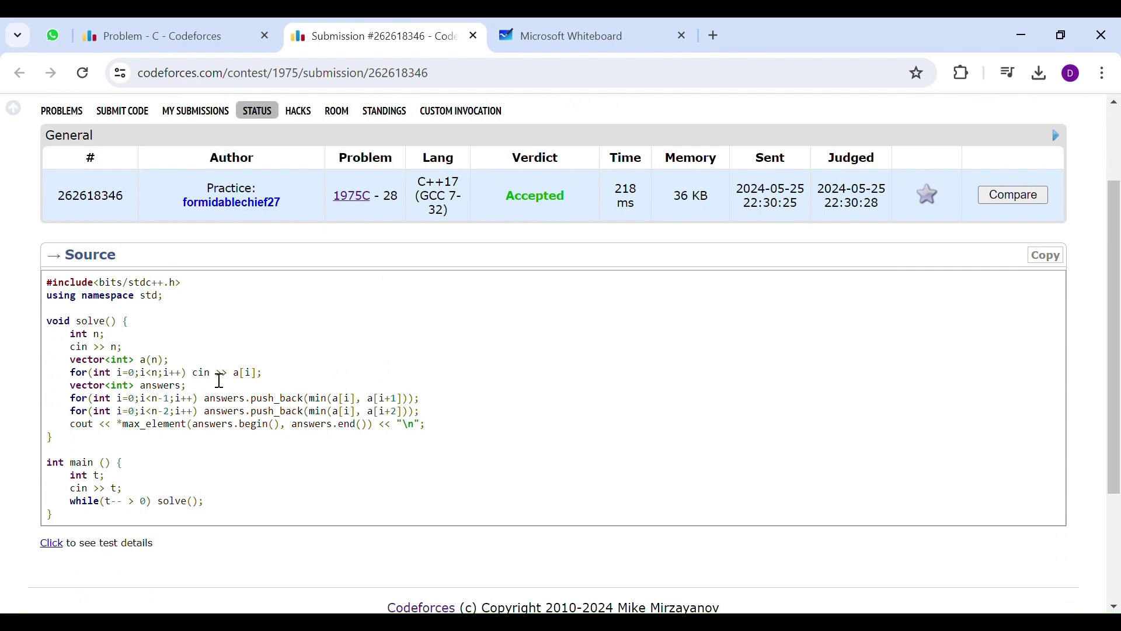
left_click_drag(211, 374, 216, 374)
left_click_drag(66, 374, 165, 393)
Highlight the answers vector, the cout maximum line, and the pair- and triple-minimum loops
triple_click(165, 391)
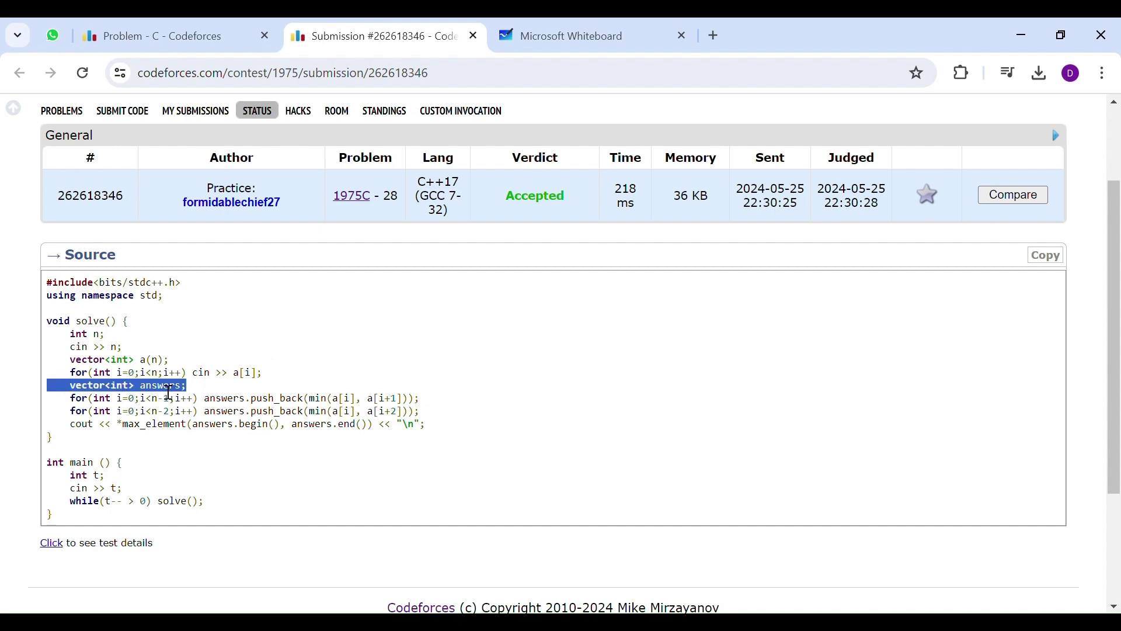
left_click_drag(71, 424, 431, 434)
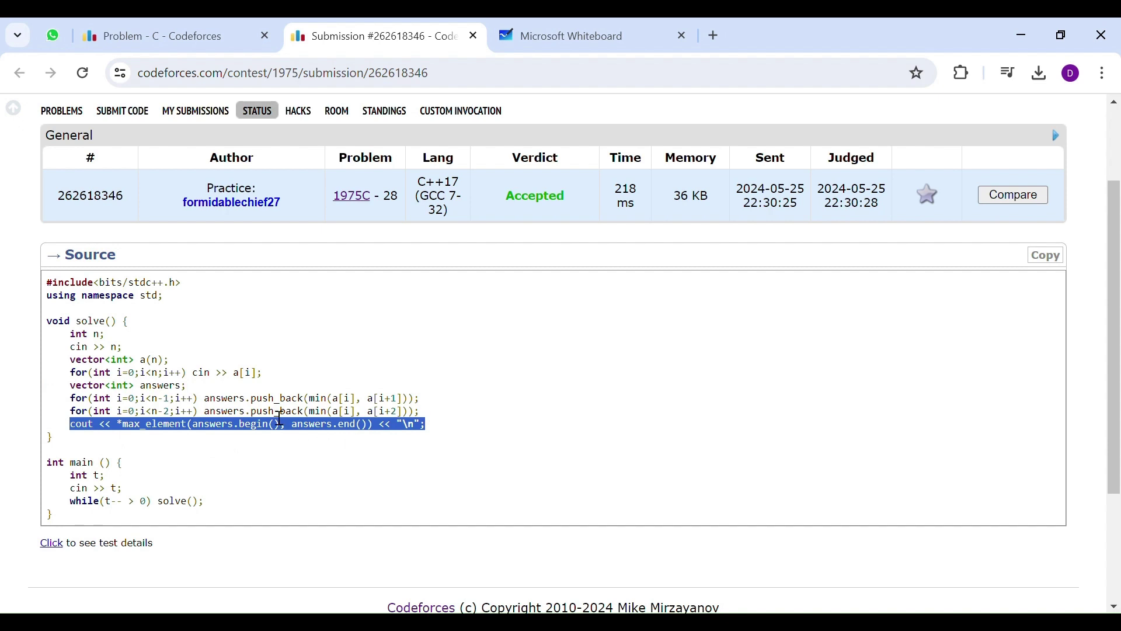
double_click(279, 411)
triple_click(281, 401)
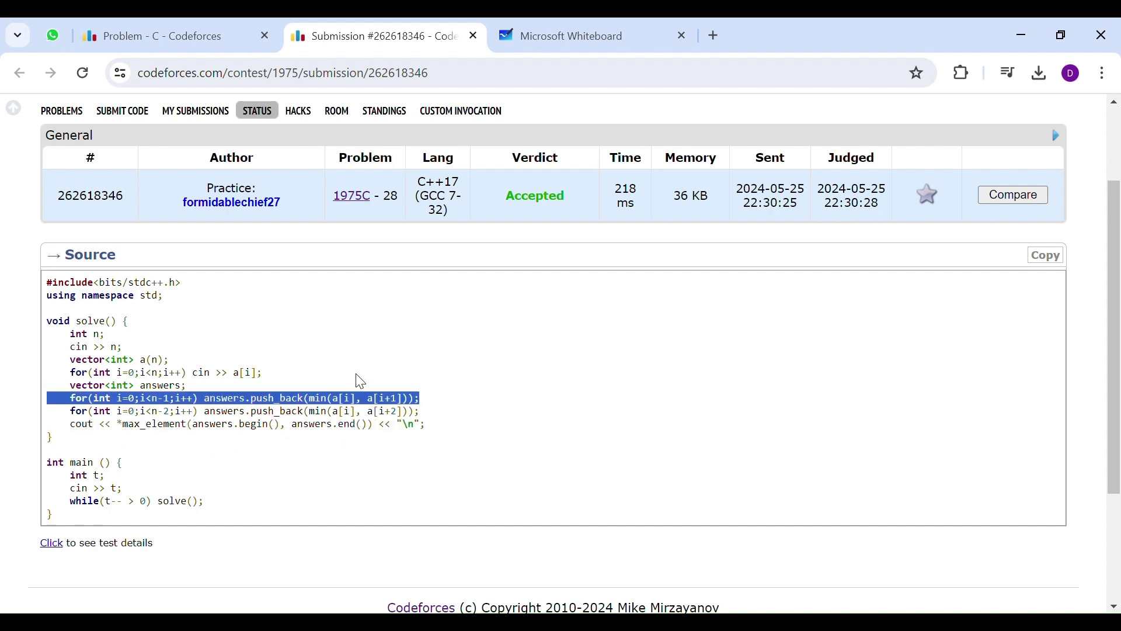
left_click(365, 402)
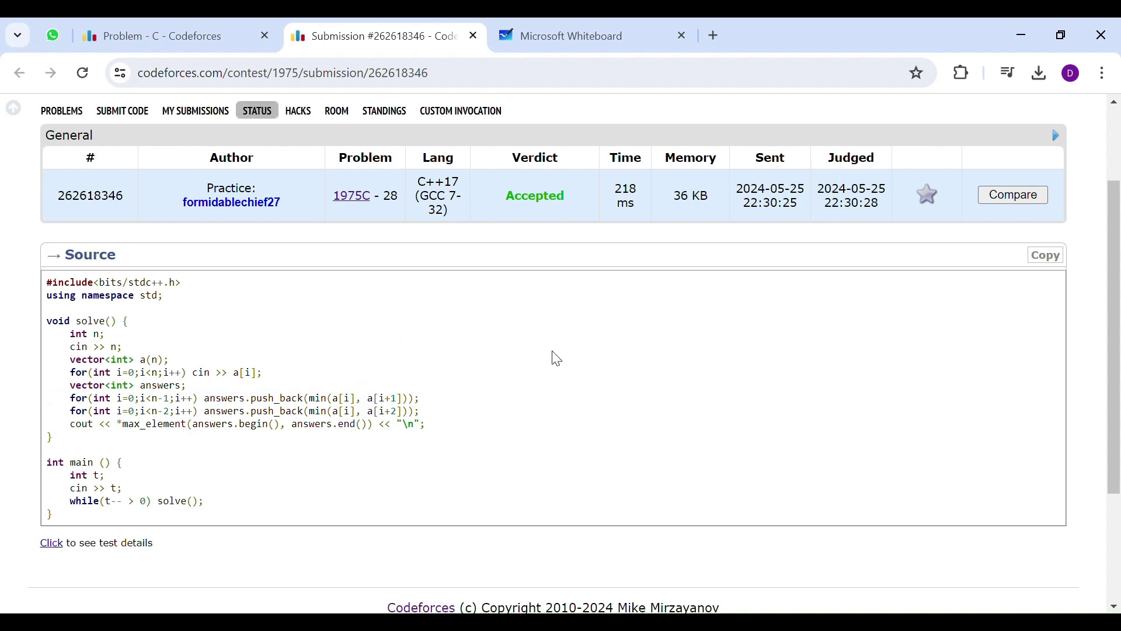
triple_click(420, 413)
left_click(424, 418)
scroll(425, 416, "up", 2)
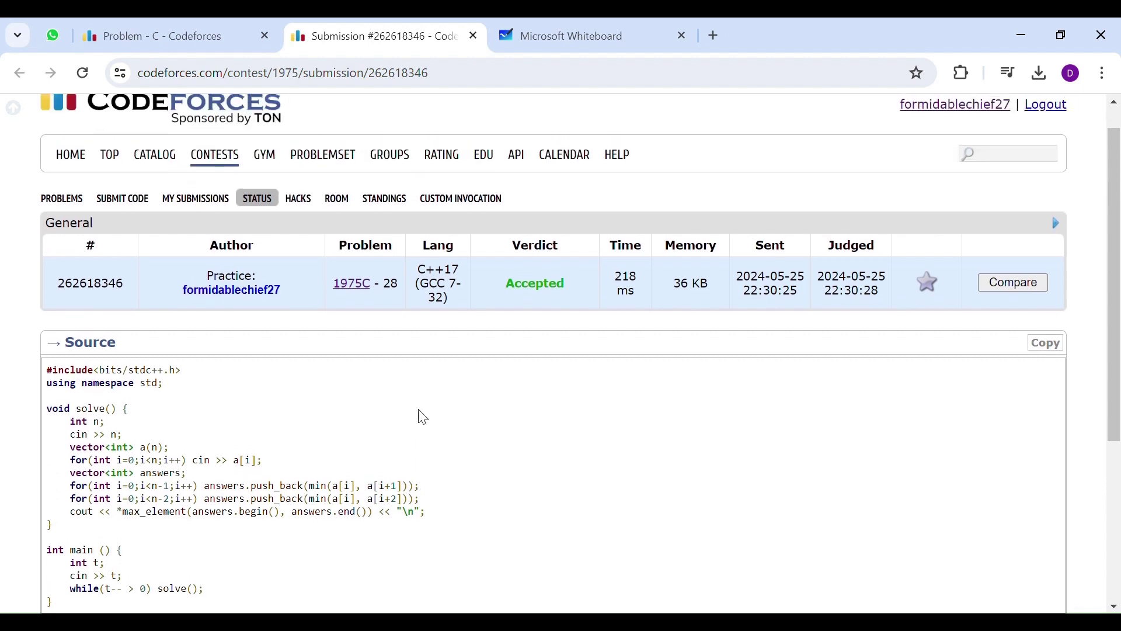